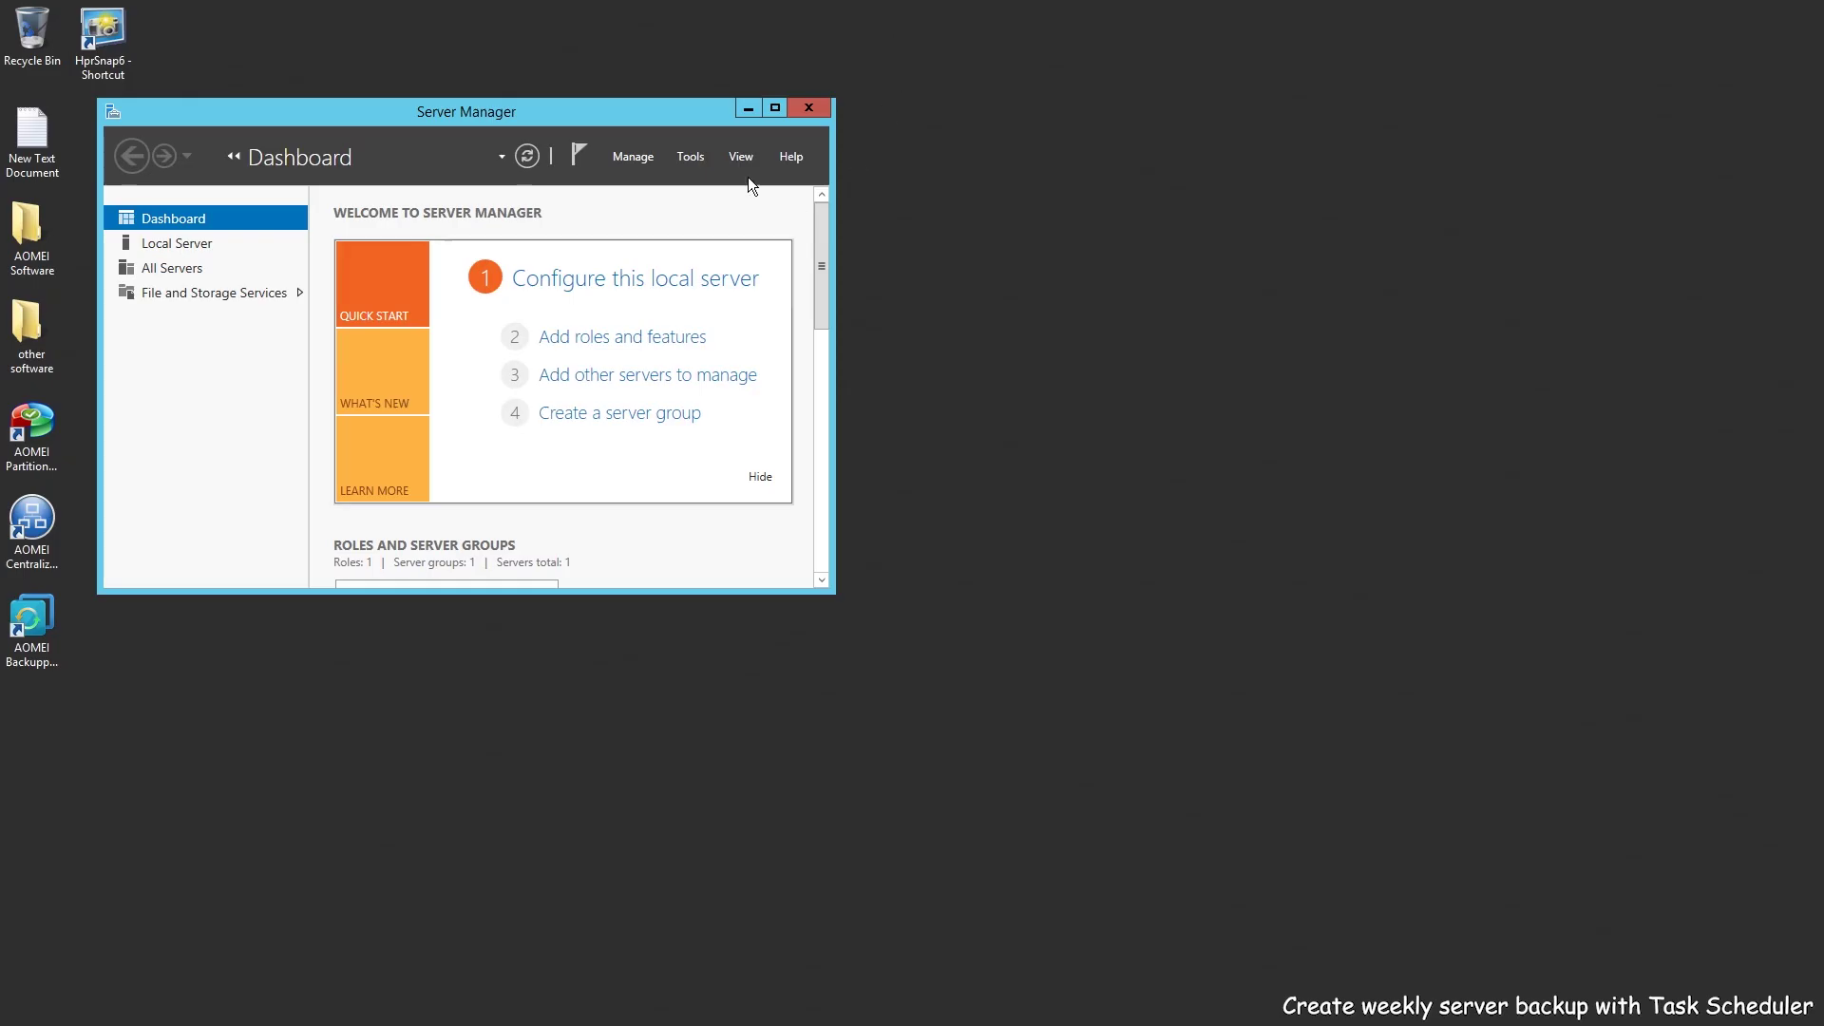
Launch Task Scheduler from the Server Manager Tools menu
{"action": "left_click", "coordinate": [688, 159]}
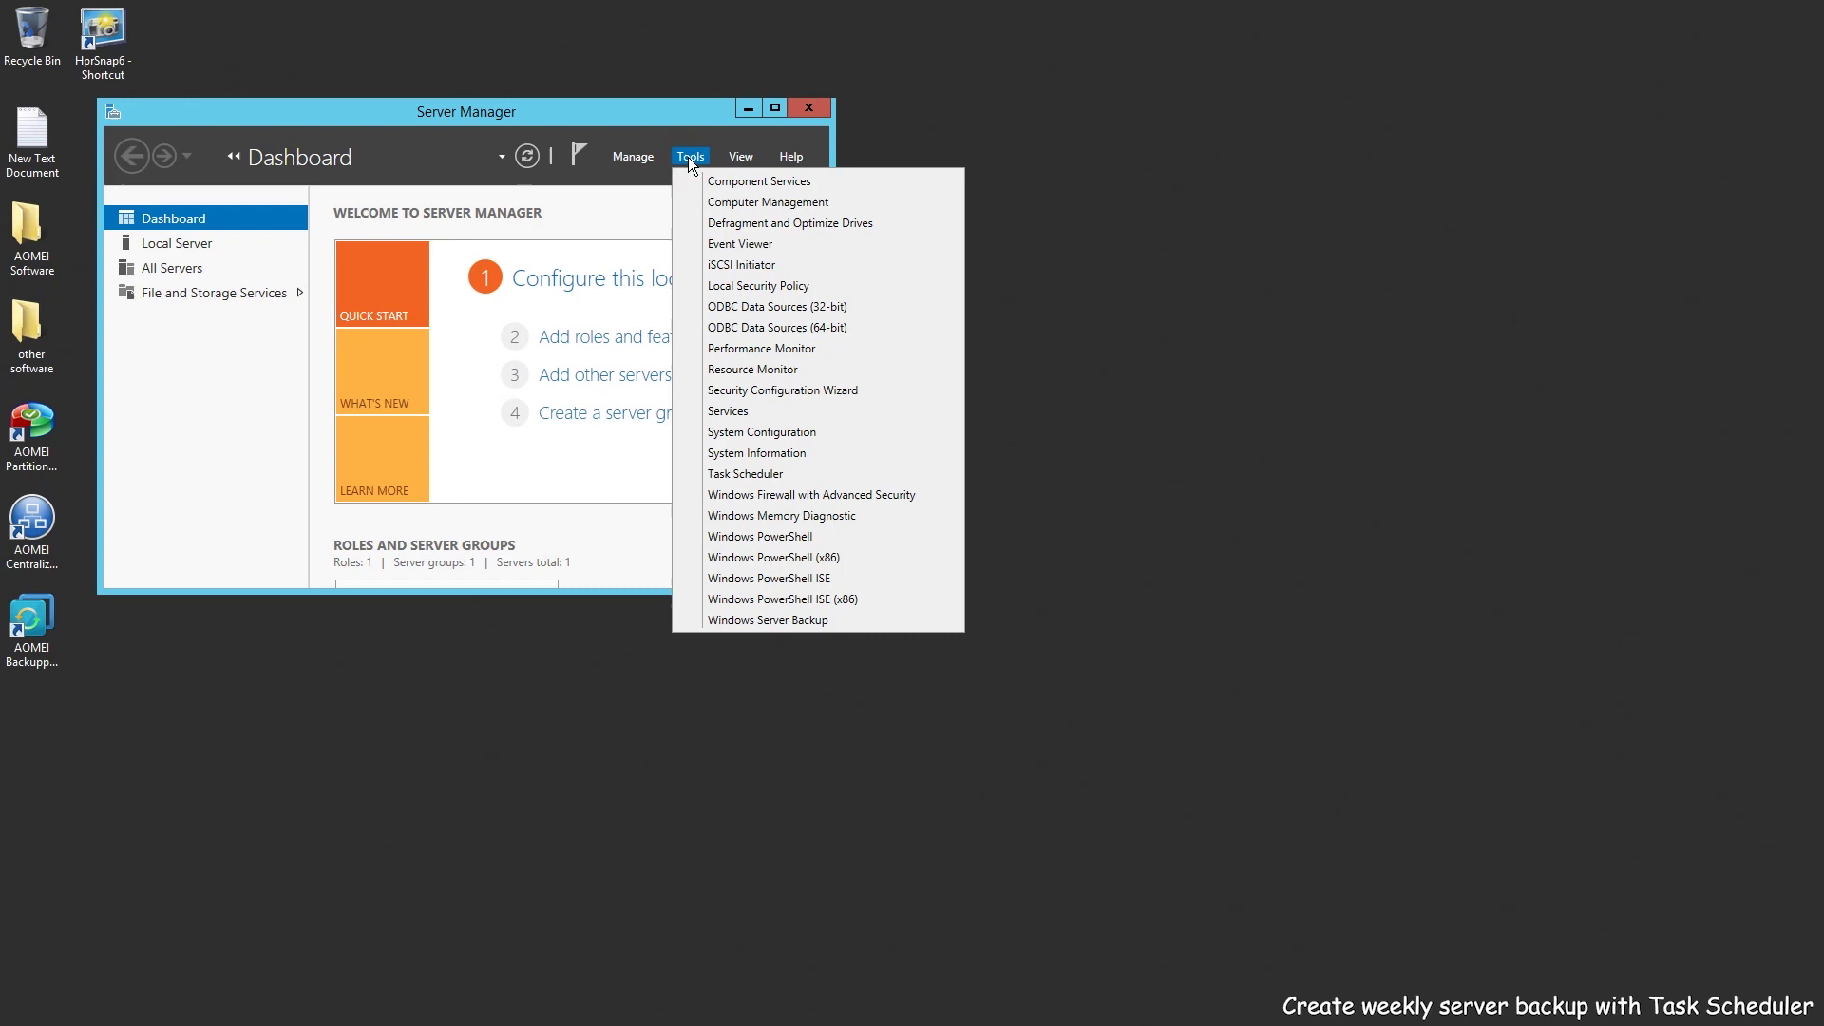
{"action": "left_click", "coordinate": [782, 479]}
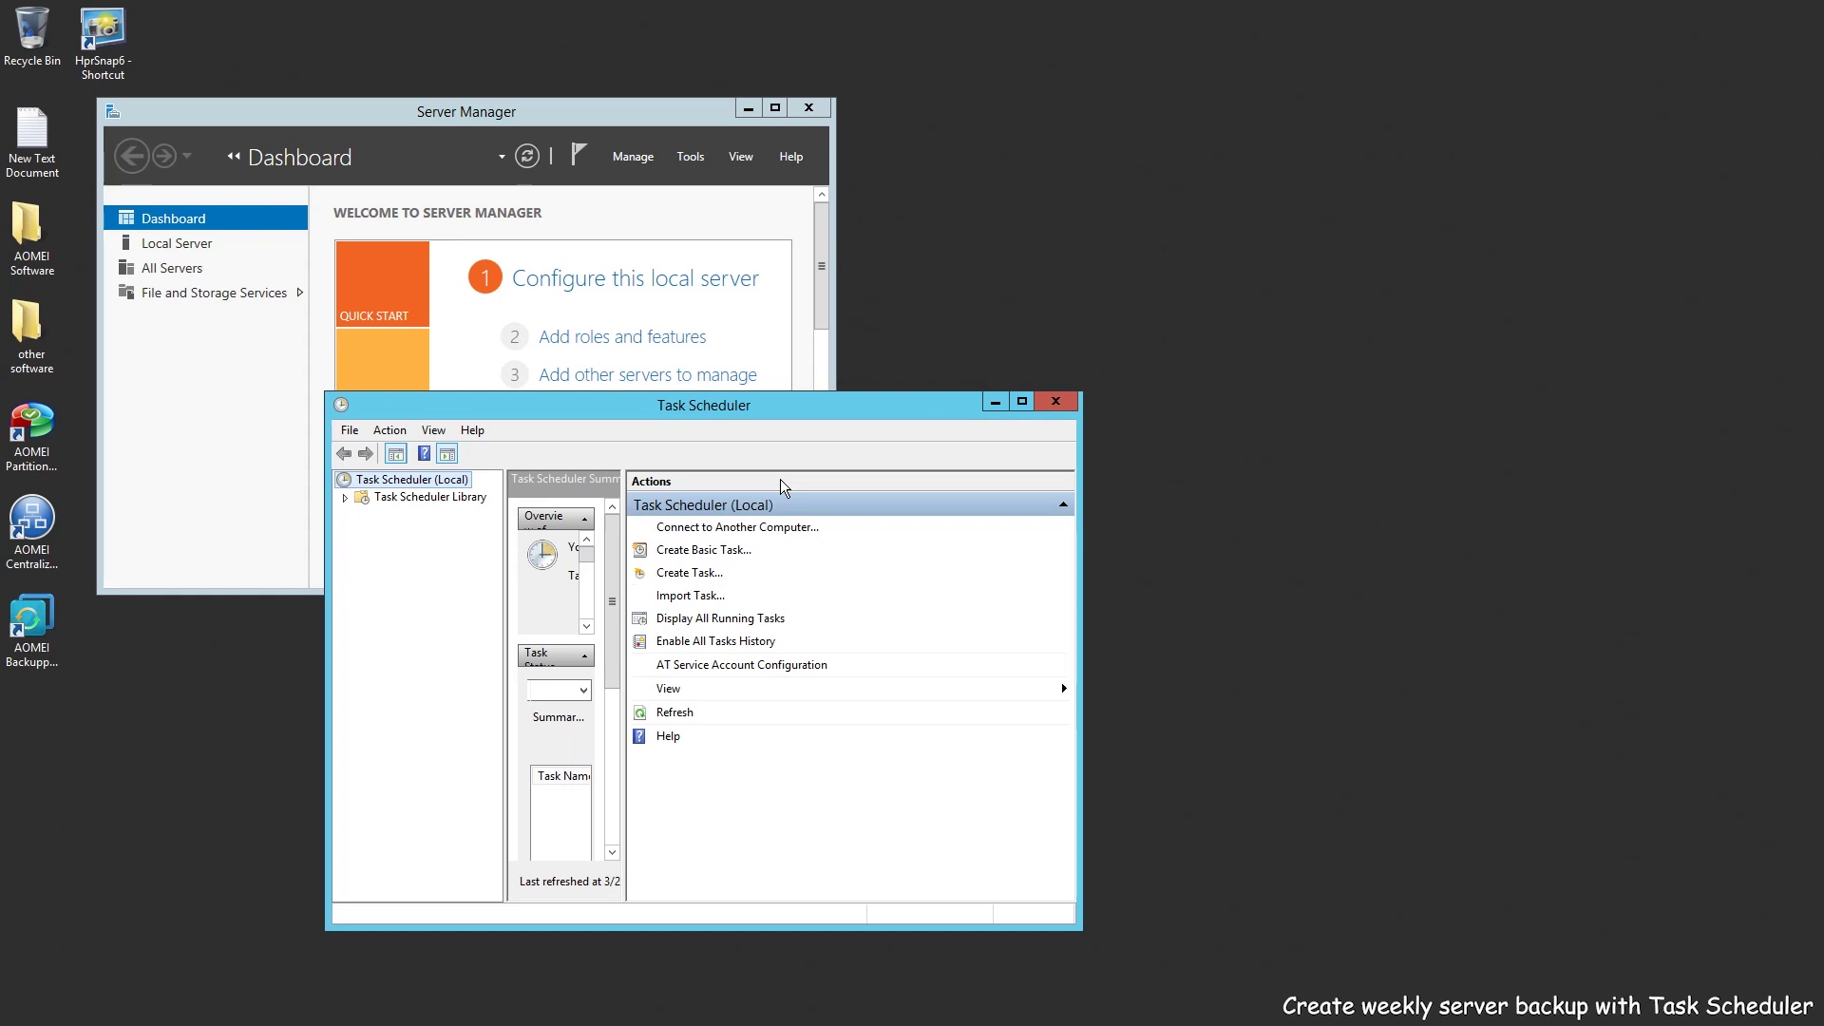
Create a task named 'weekly backup' that runs whether the user is logged on or not
{"action": "left_click", "coordinate": [686, 574]}
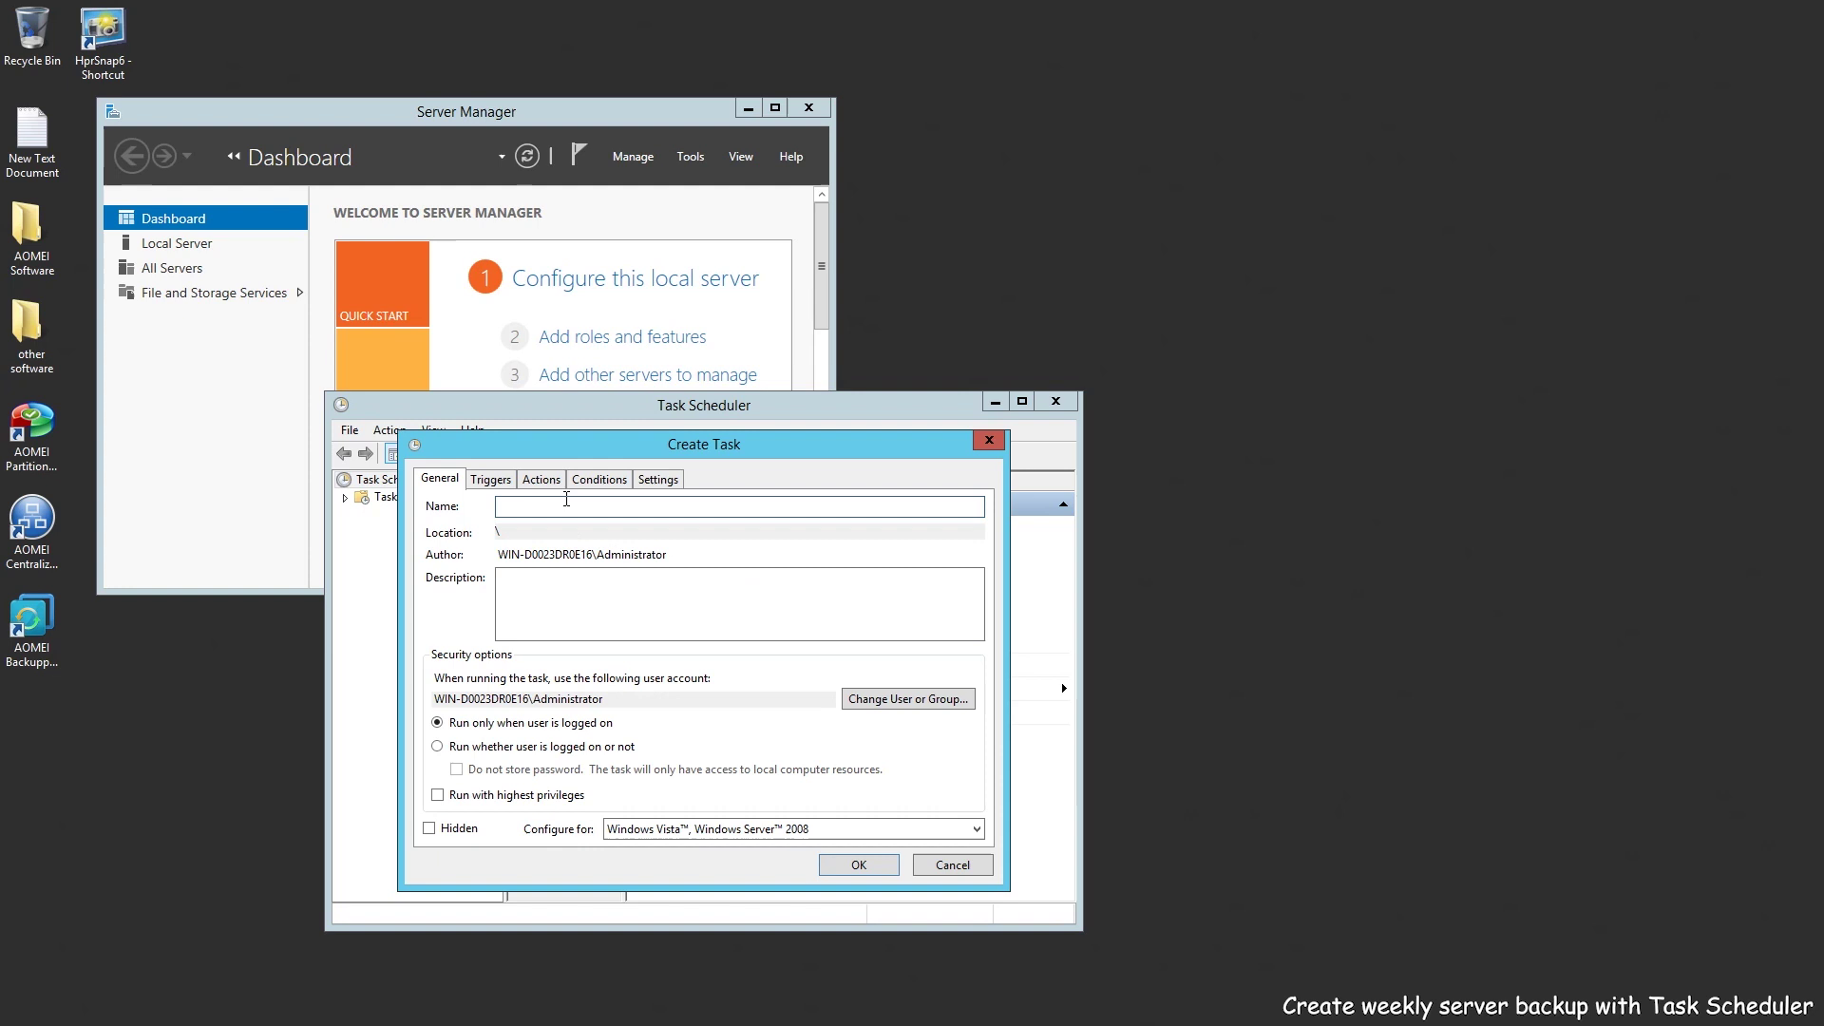
{"action": "left_click", "coordinate": [553, 508]}
{"action": "type", "text": "kly ba"}
{"action": "type", "text": "ckup"}
{"action": "left_click", "coordinate": [436, 747]}
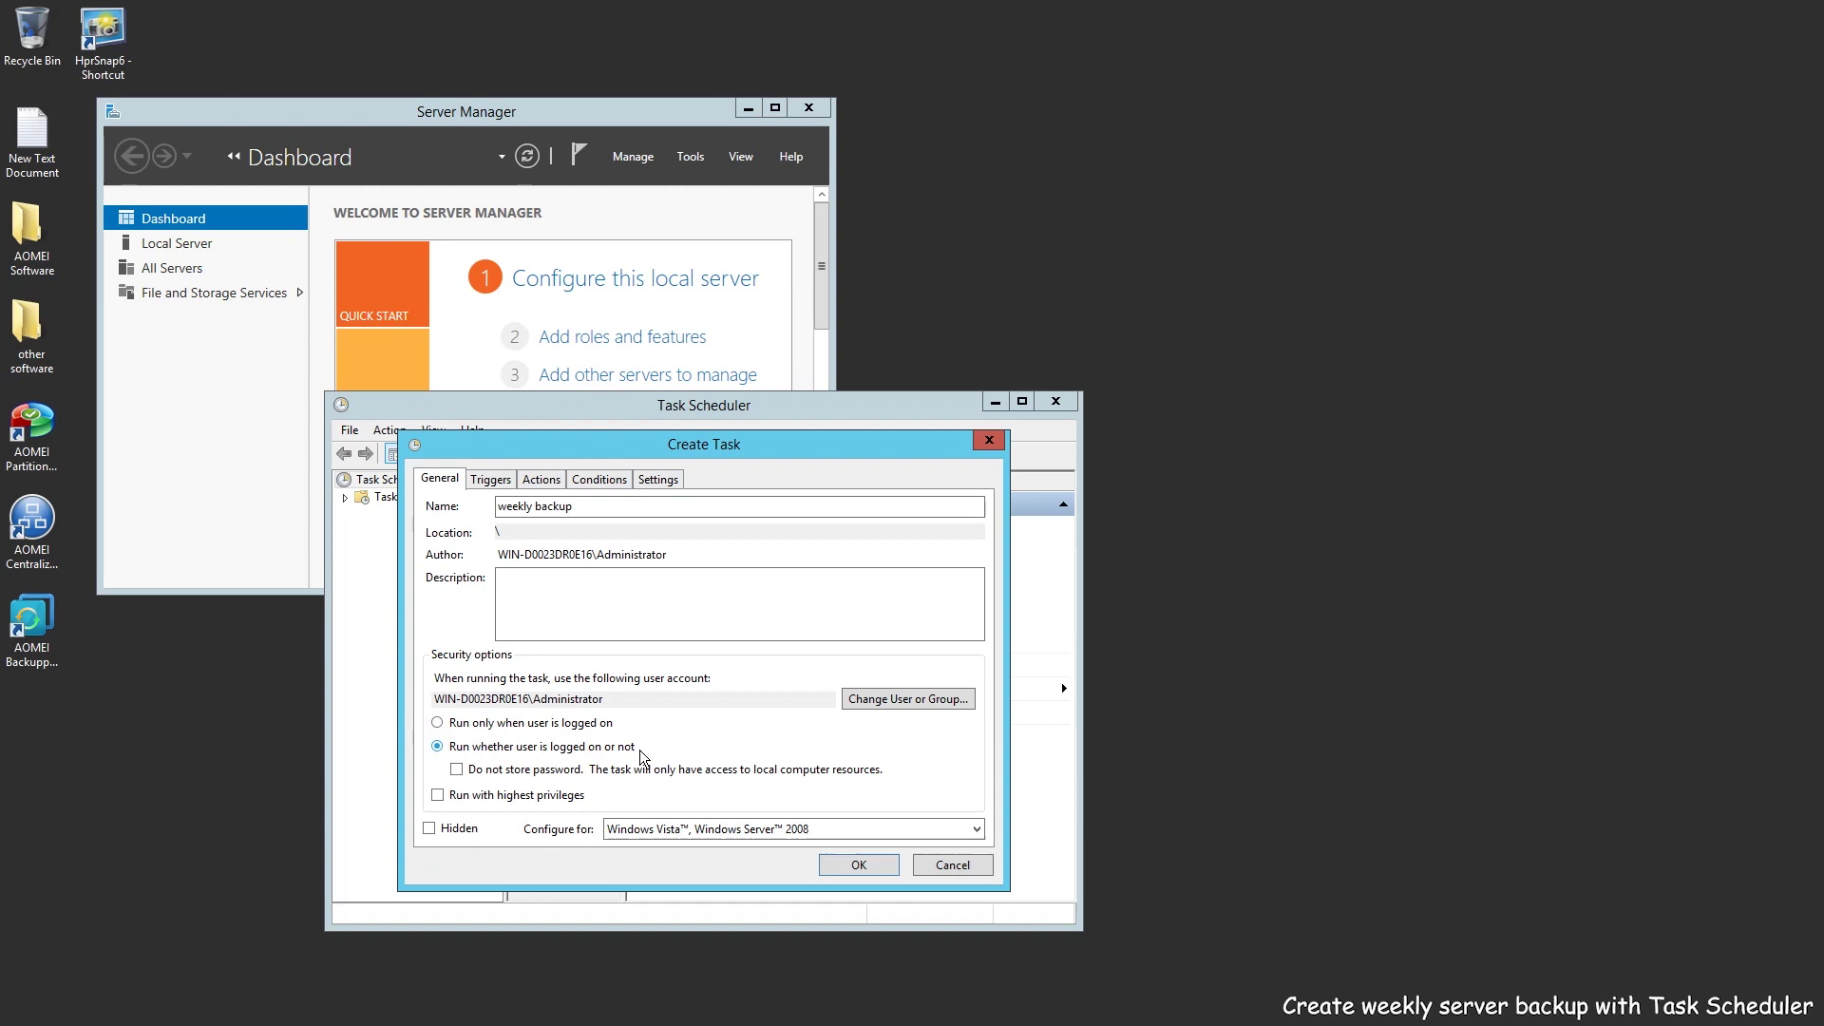
{"action": "left_click", "coordinate": [856, 865]}
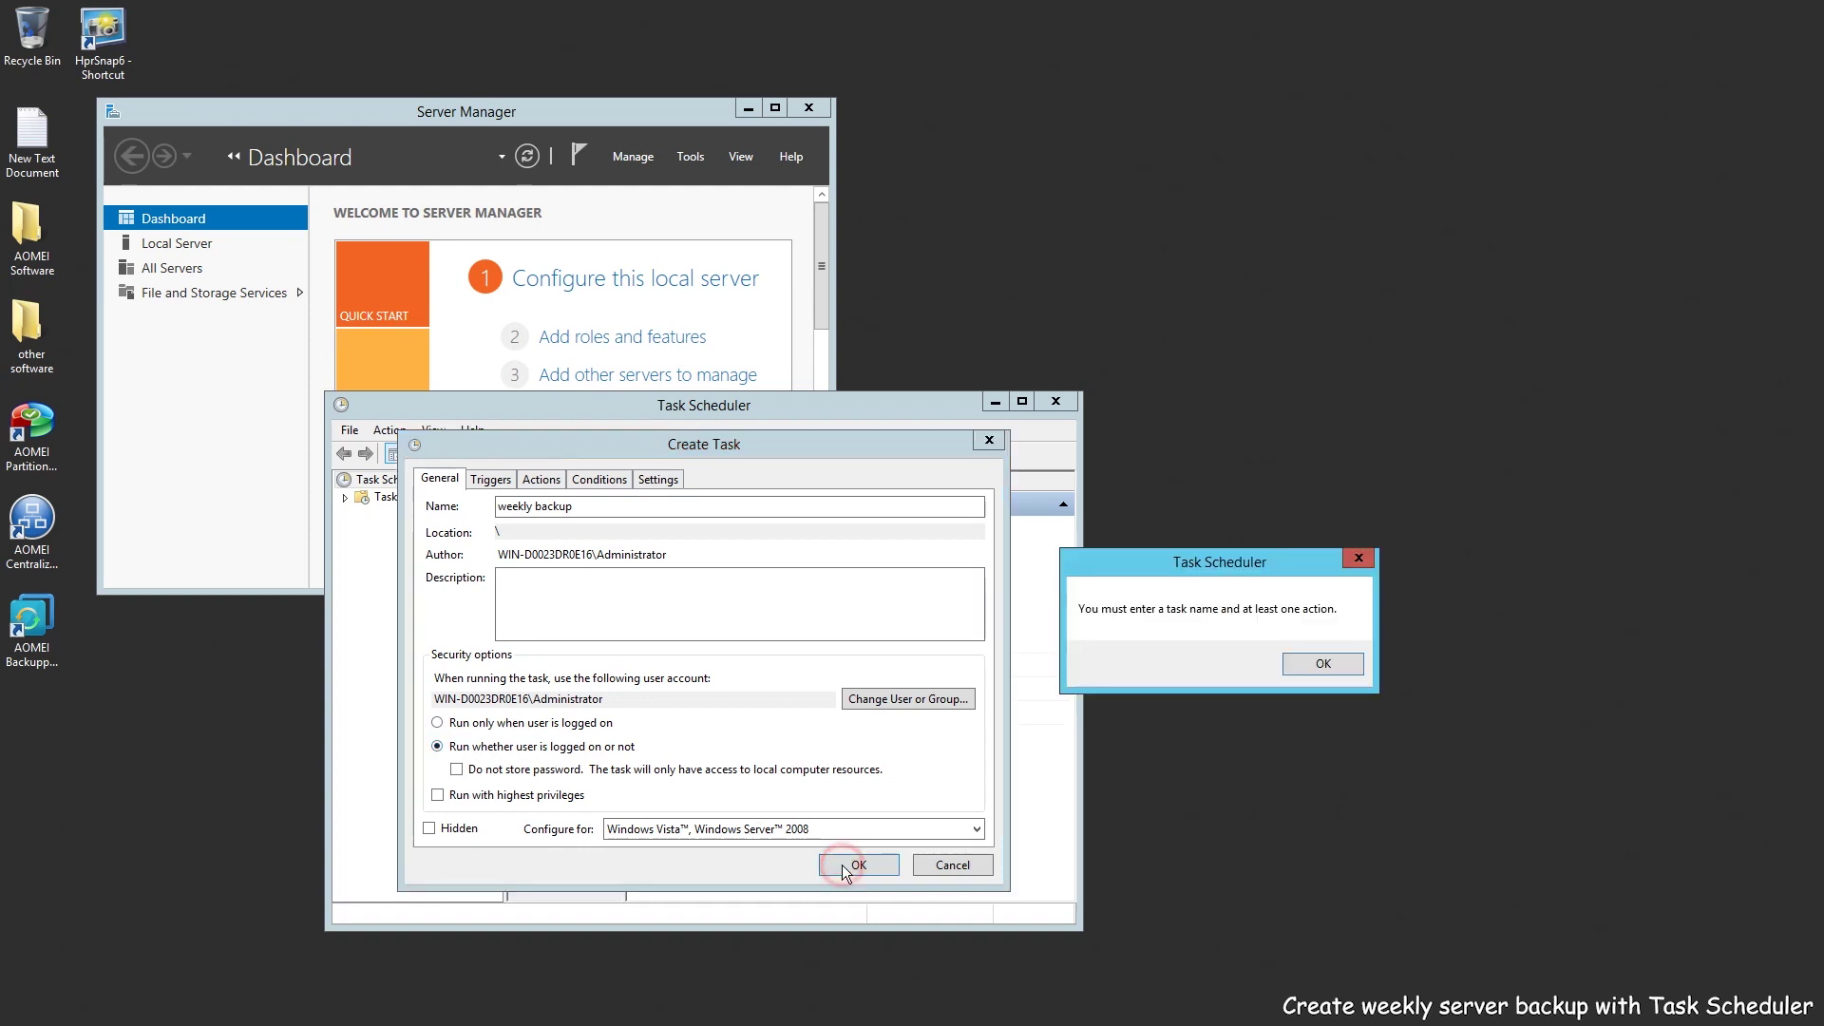
{"action": "left_click", "coordinate": [1322, 666]}
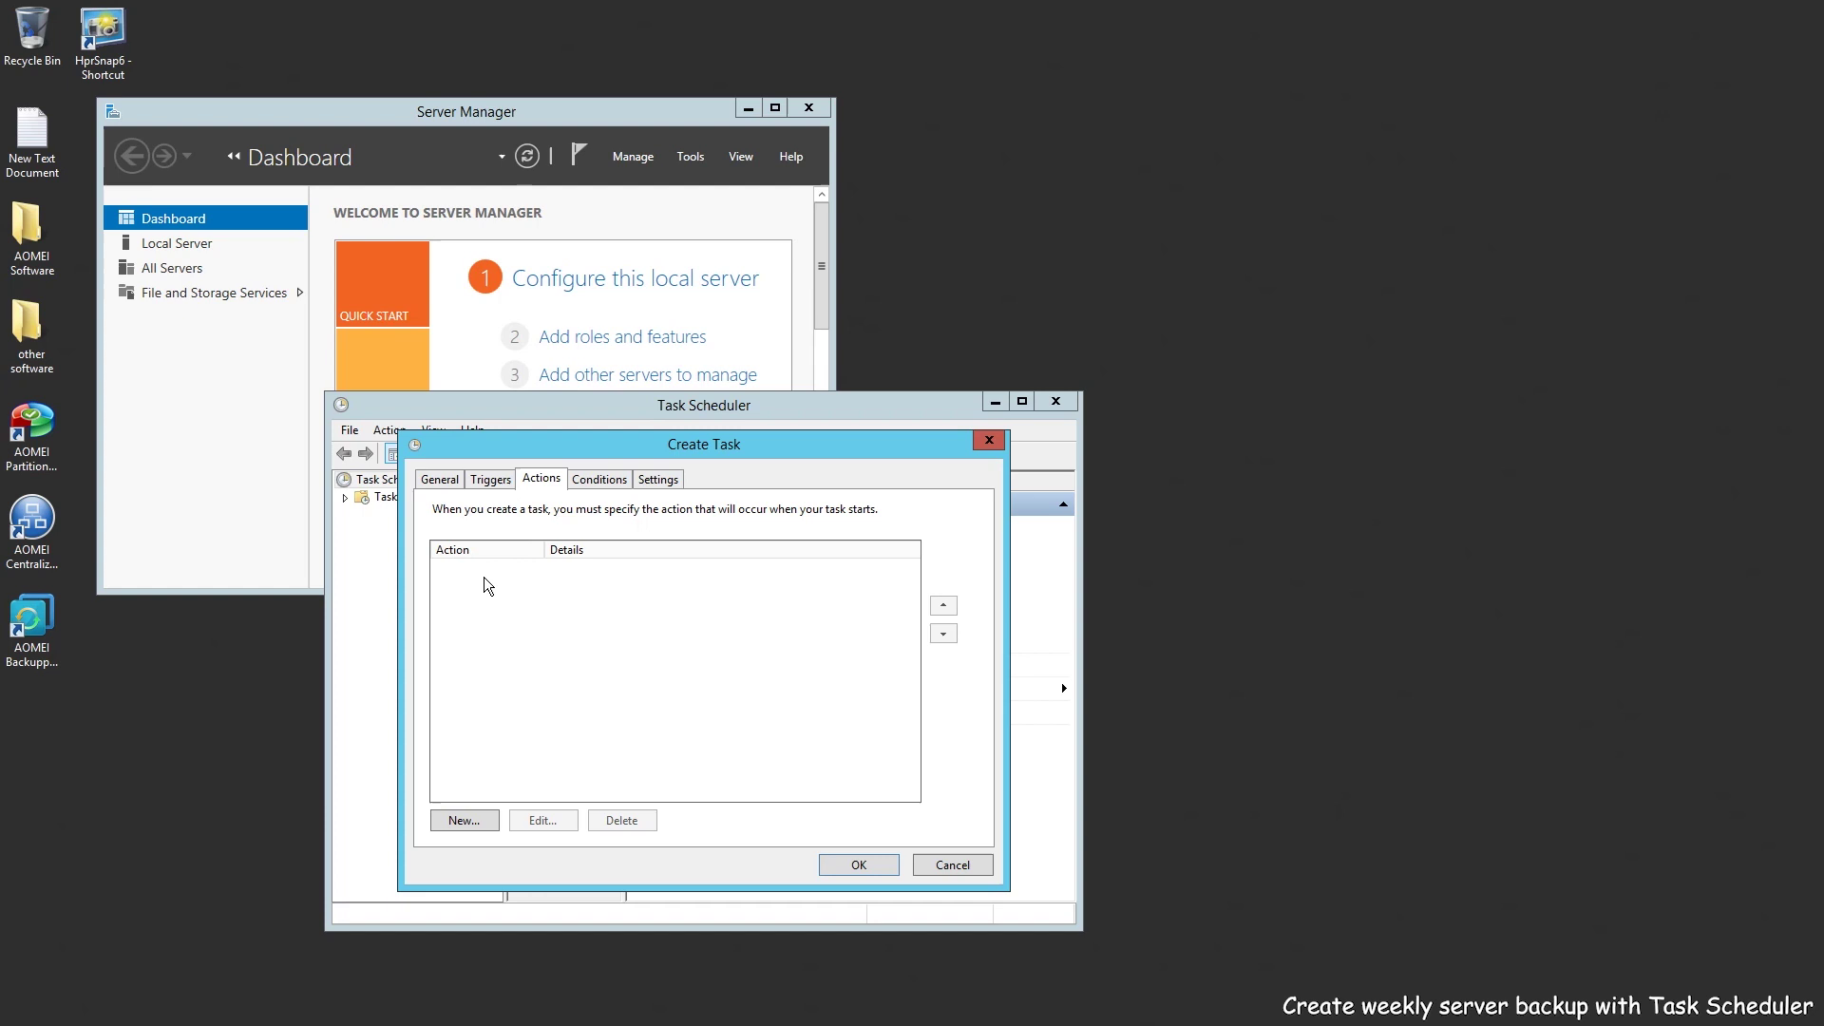
{"action": "left_click", "coordinate": [482, 485]}
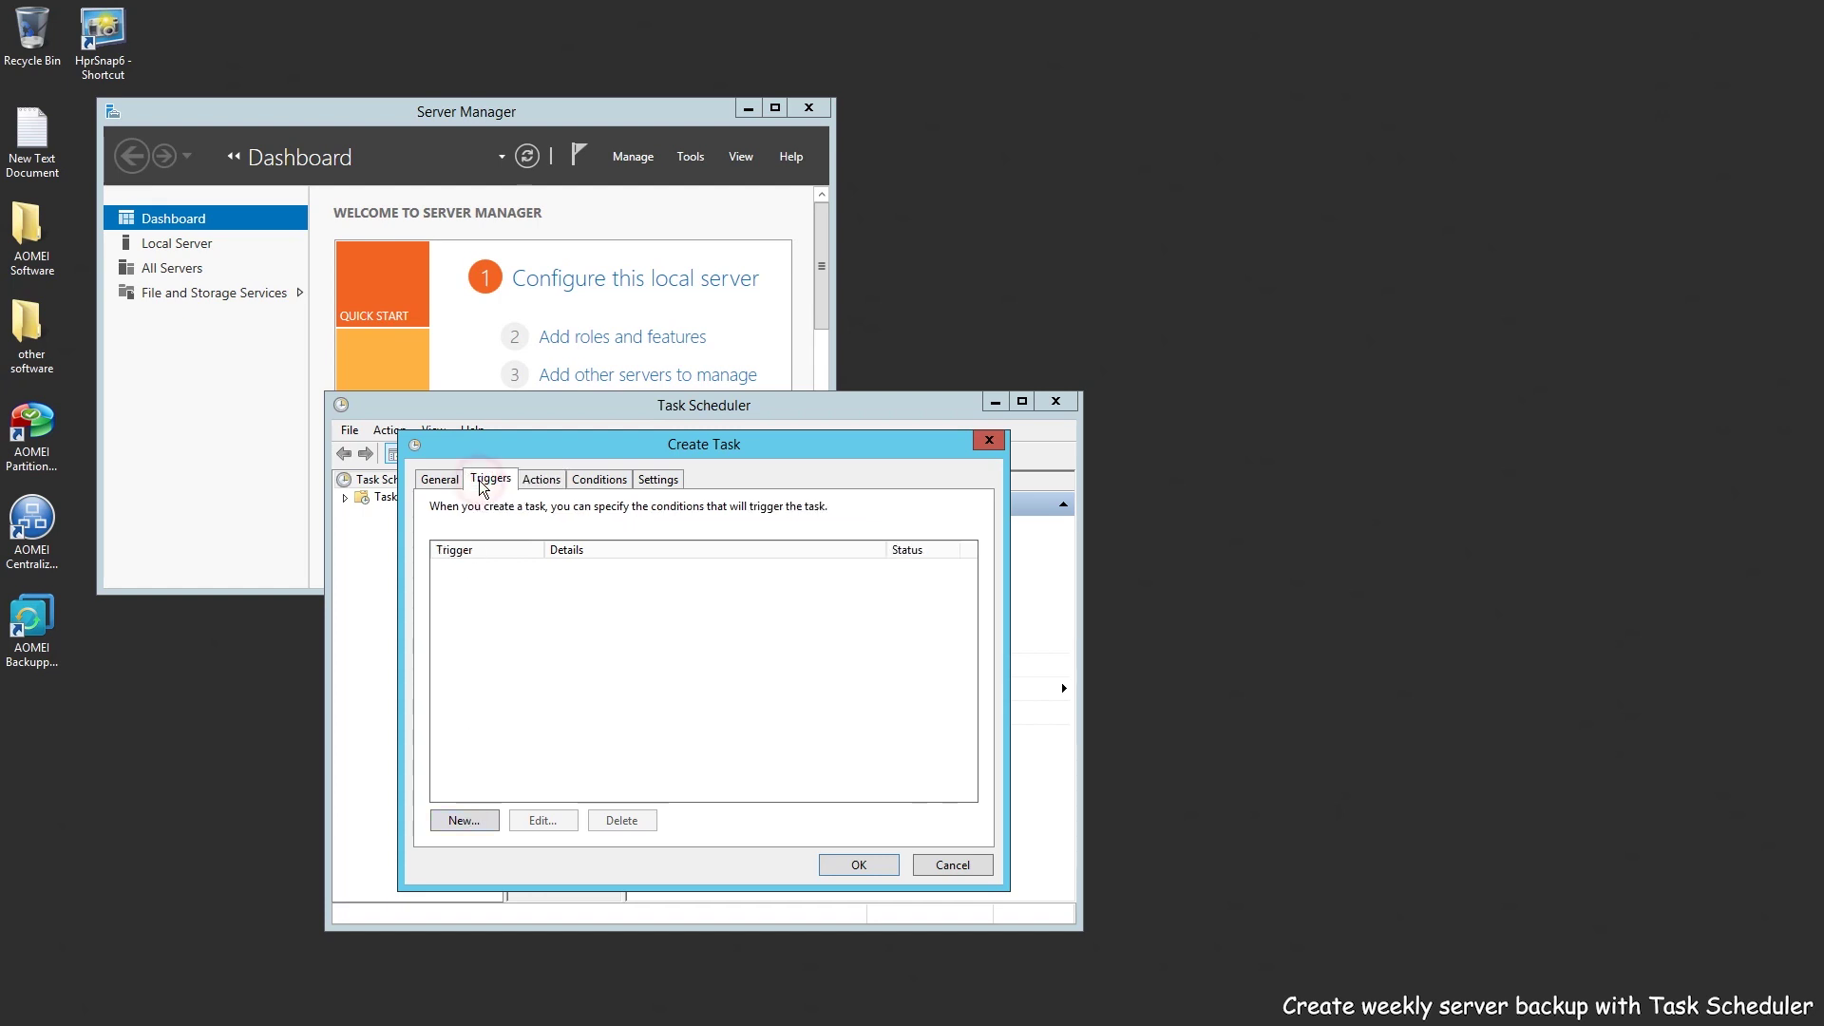
Add an 'On a schedule' weekly trigger running the task every Sunday at 1:05 AM
{"action": "left_click", "coordinate": [456, 823]}
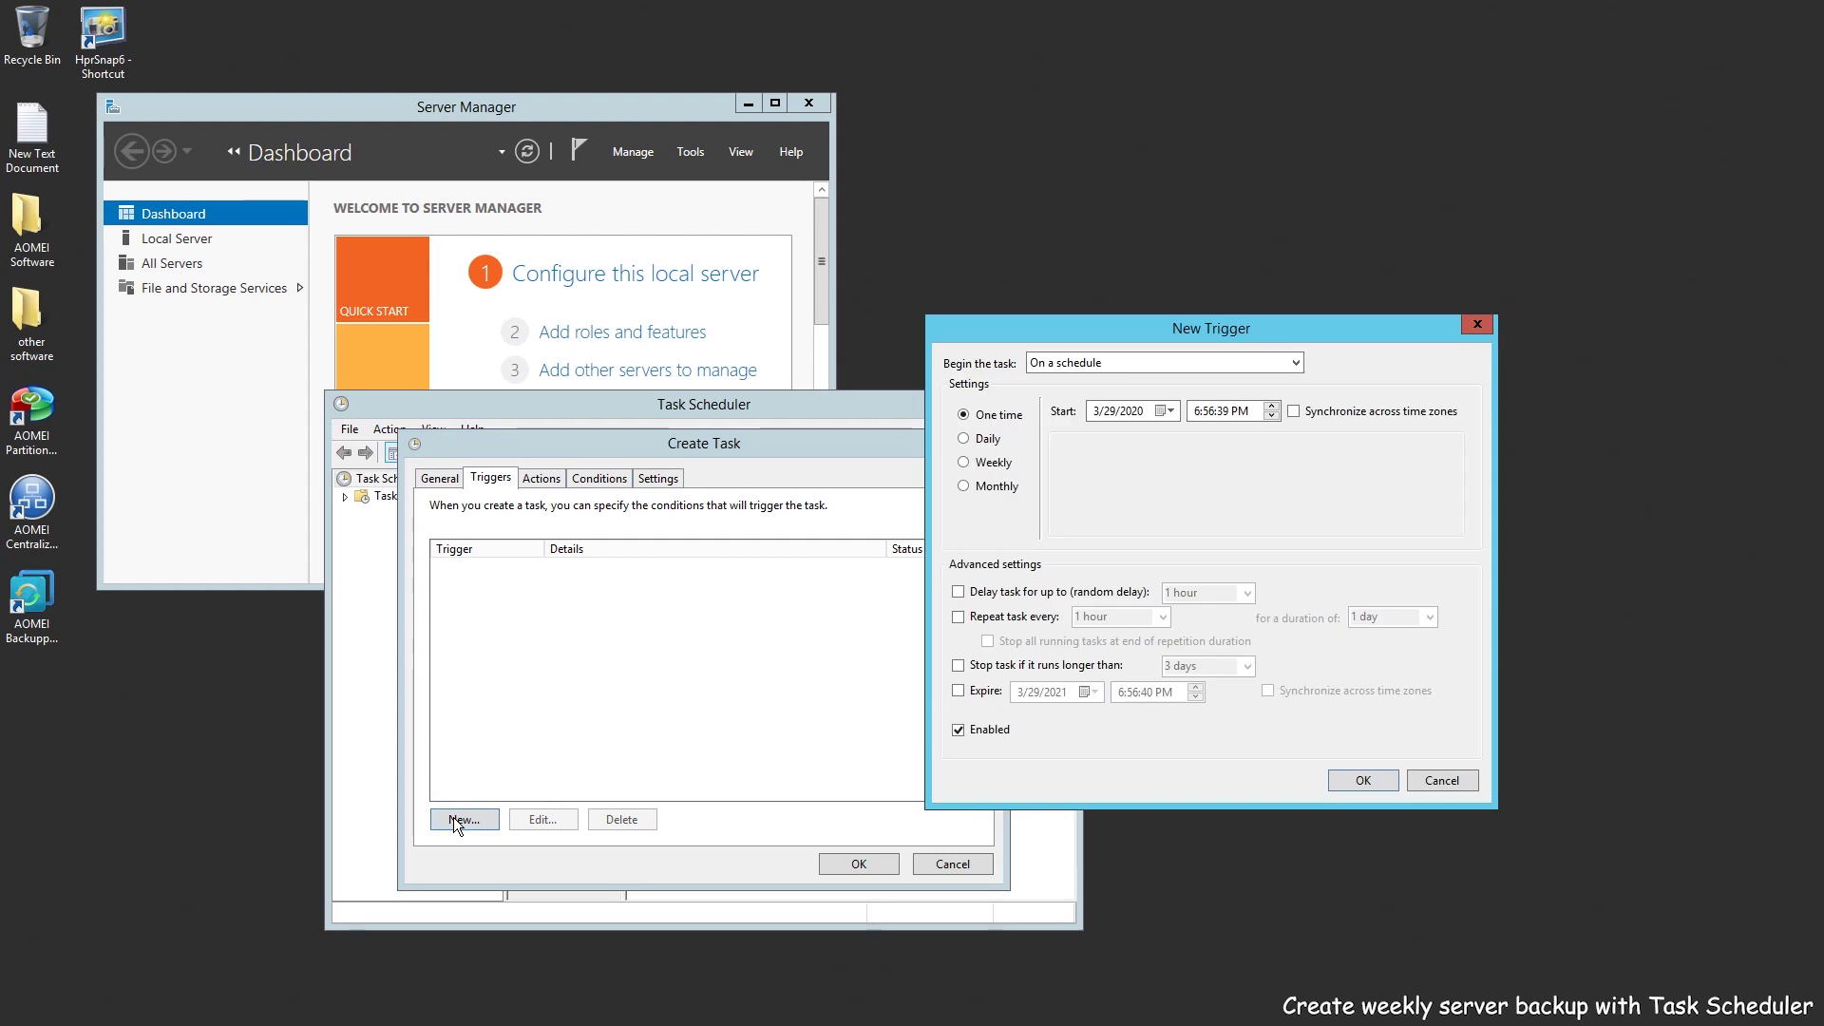
{"action": "left_click", "coordinate": [1295, 363]}
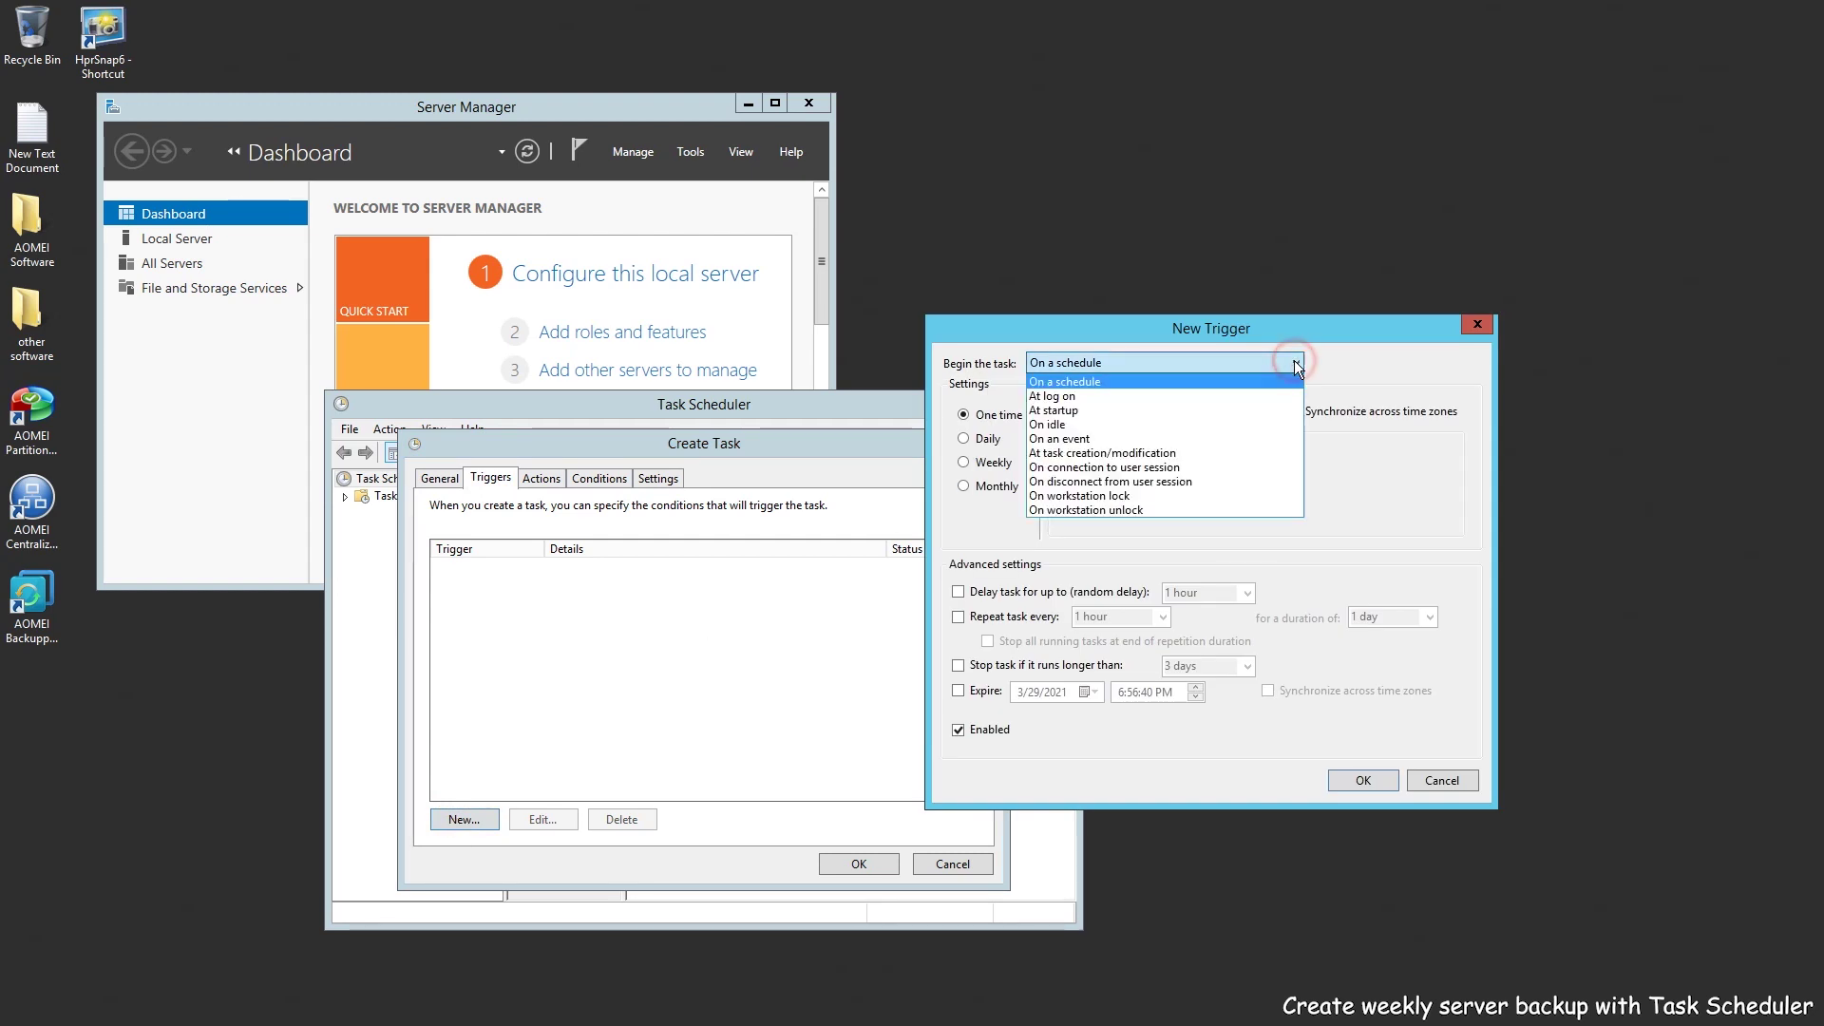
{"action": "left_click", "coordinate": [1114, 377]}
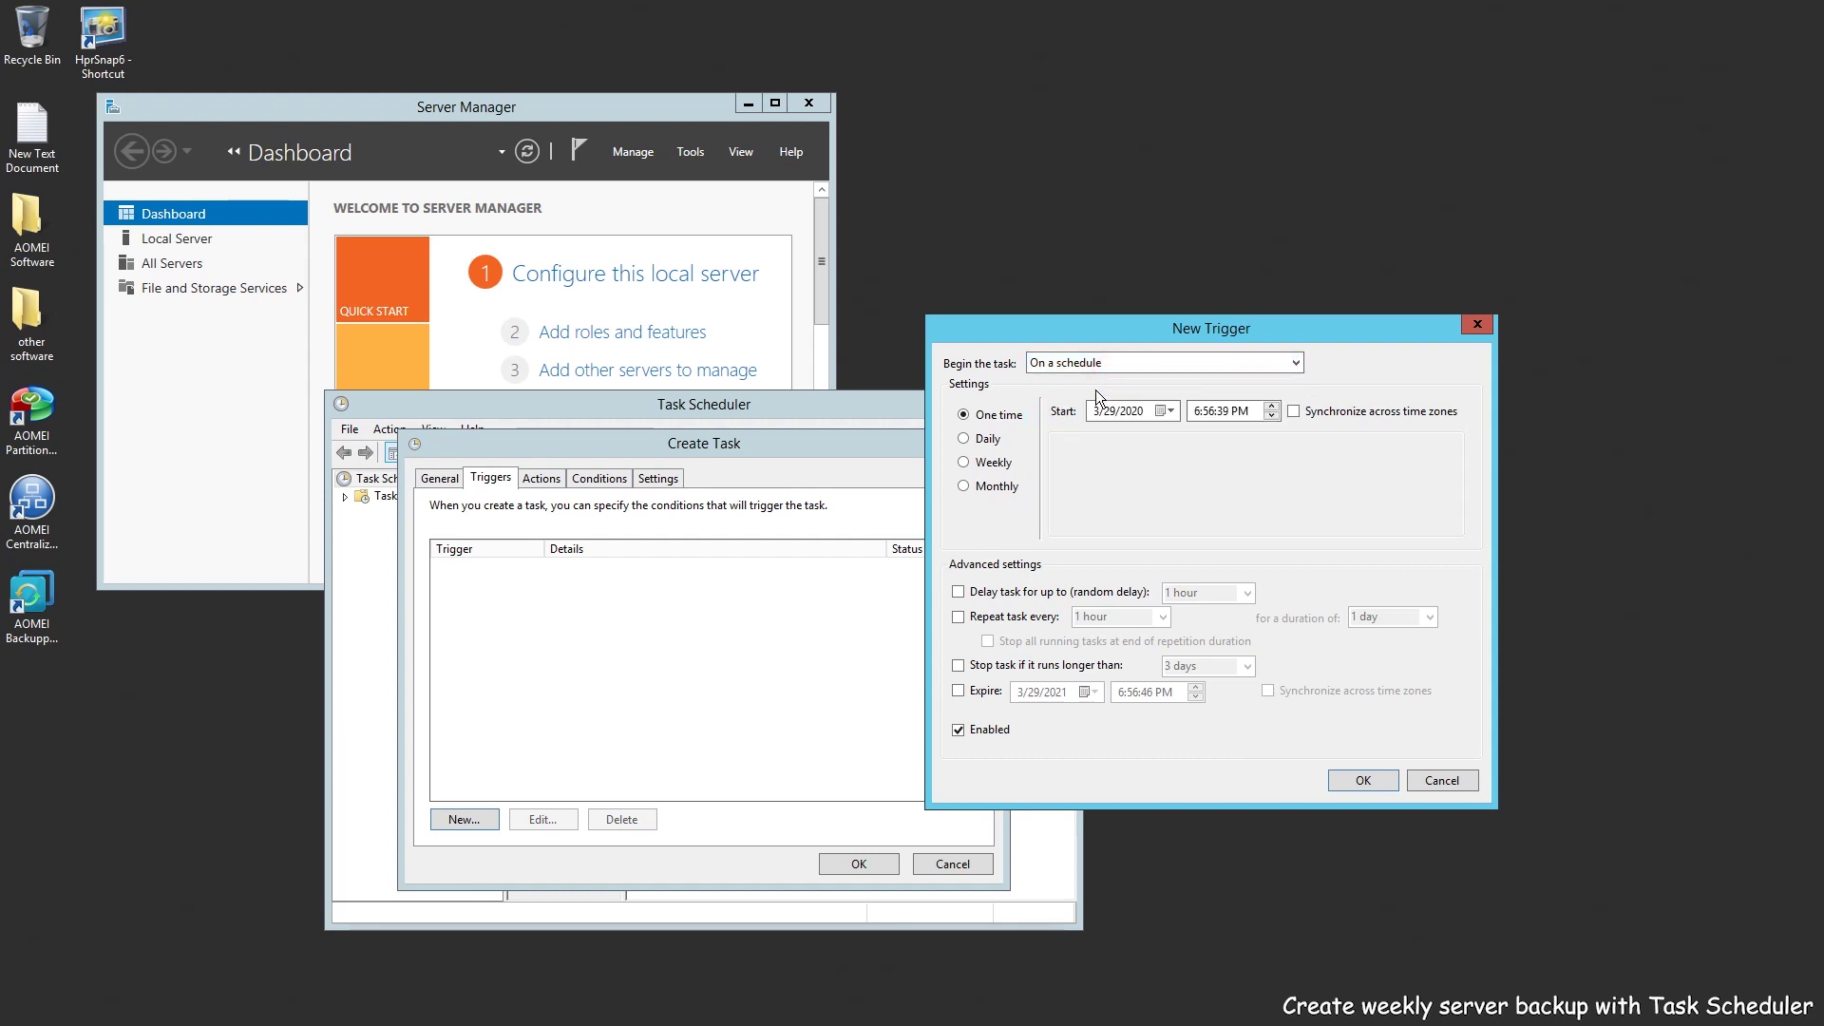
{"action": "left_click", "coordinate": [964, 463]}
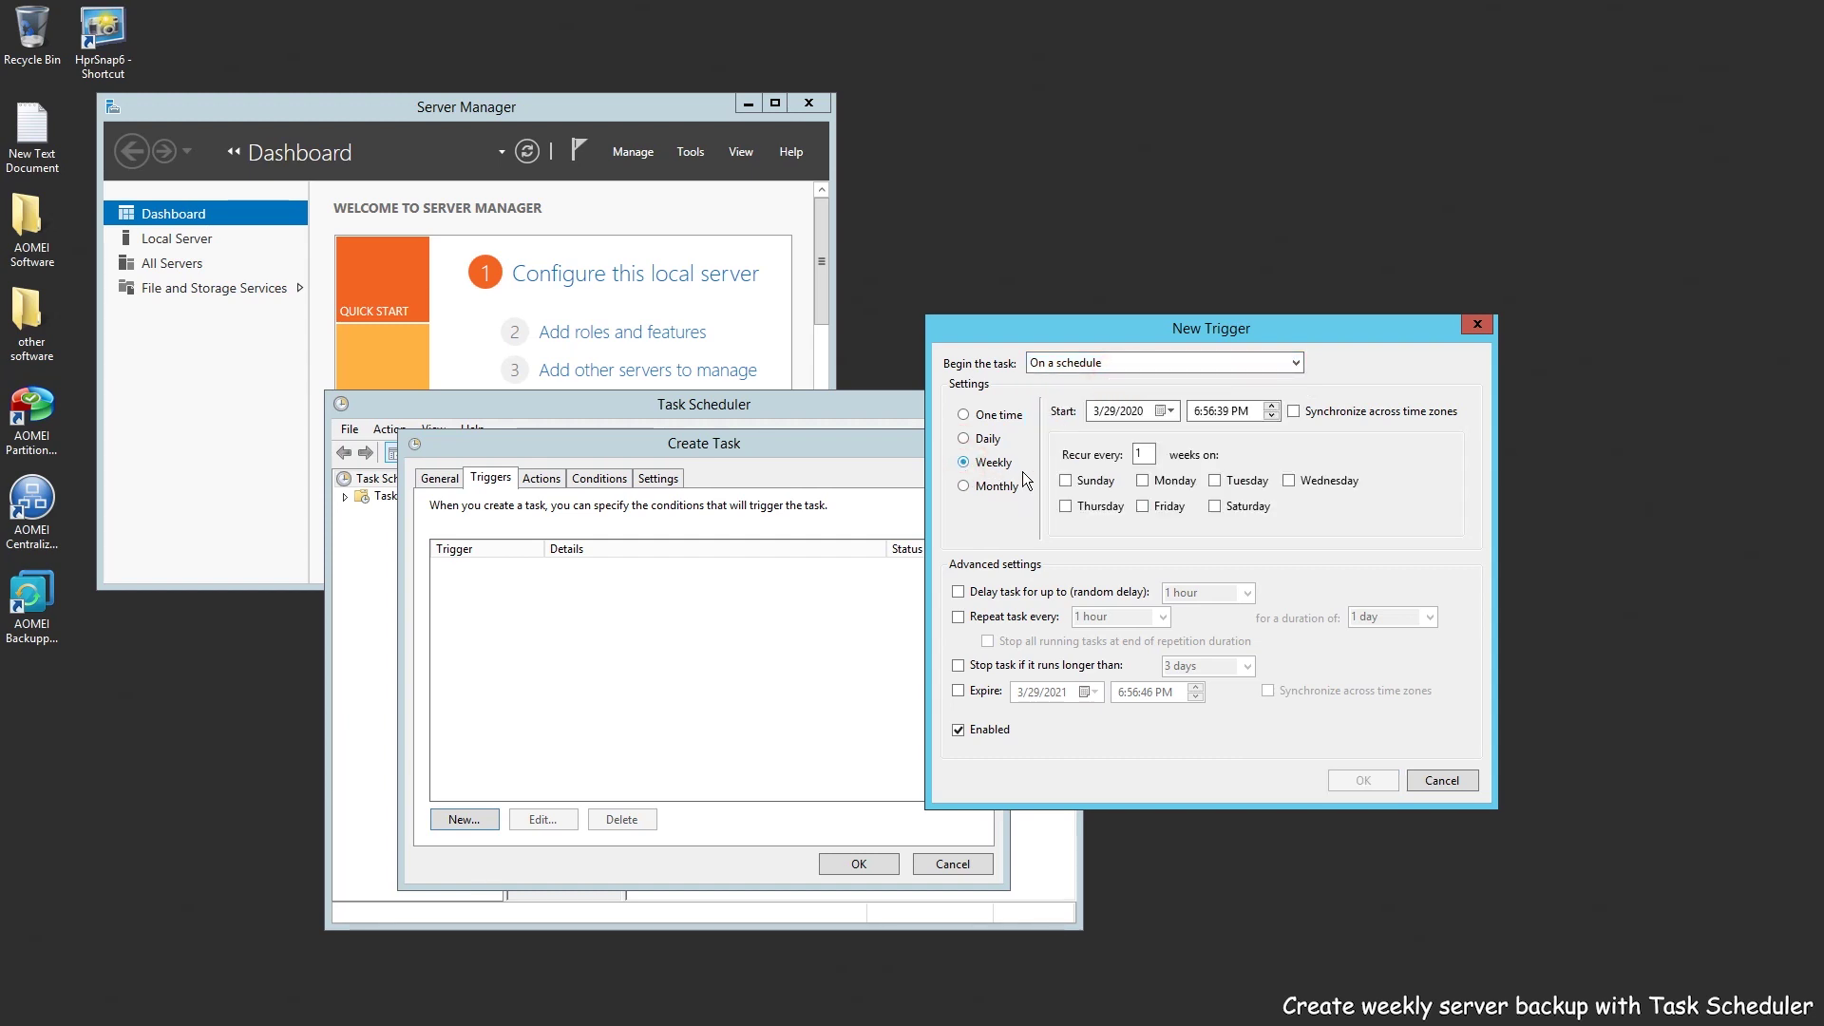
{"action": "left_click", "coordinate": [1075, 487]}
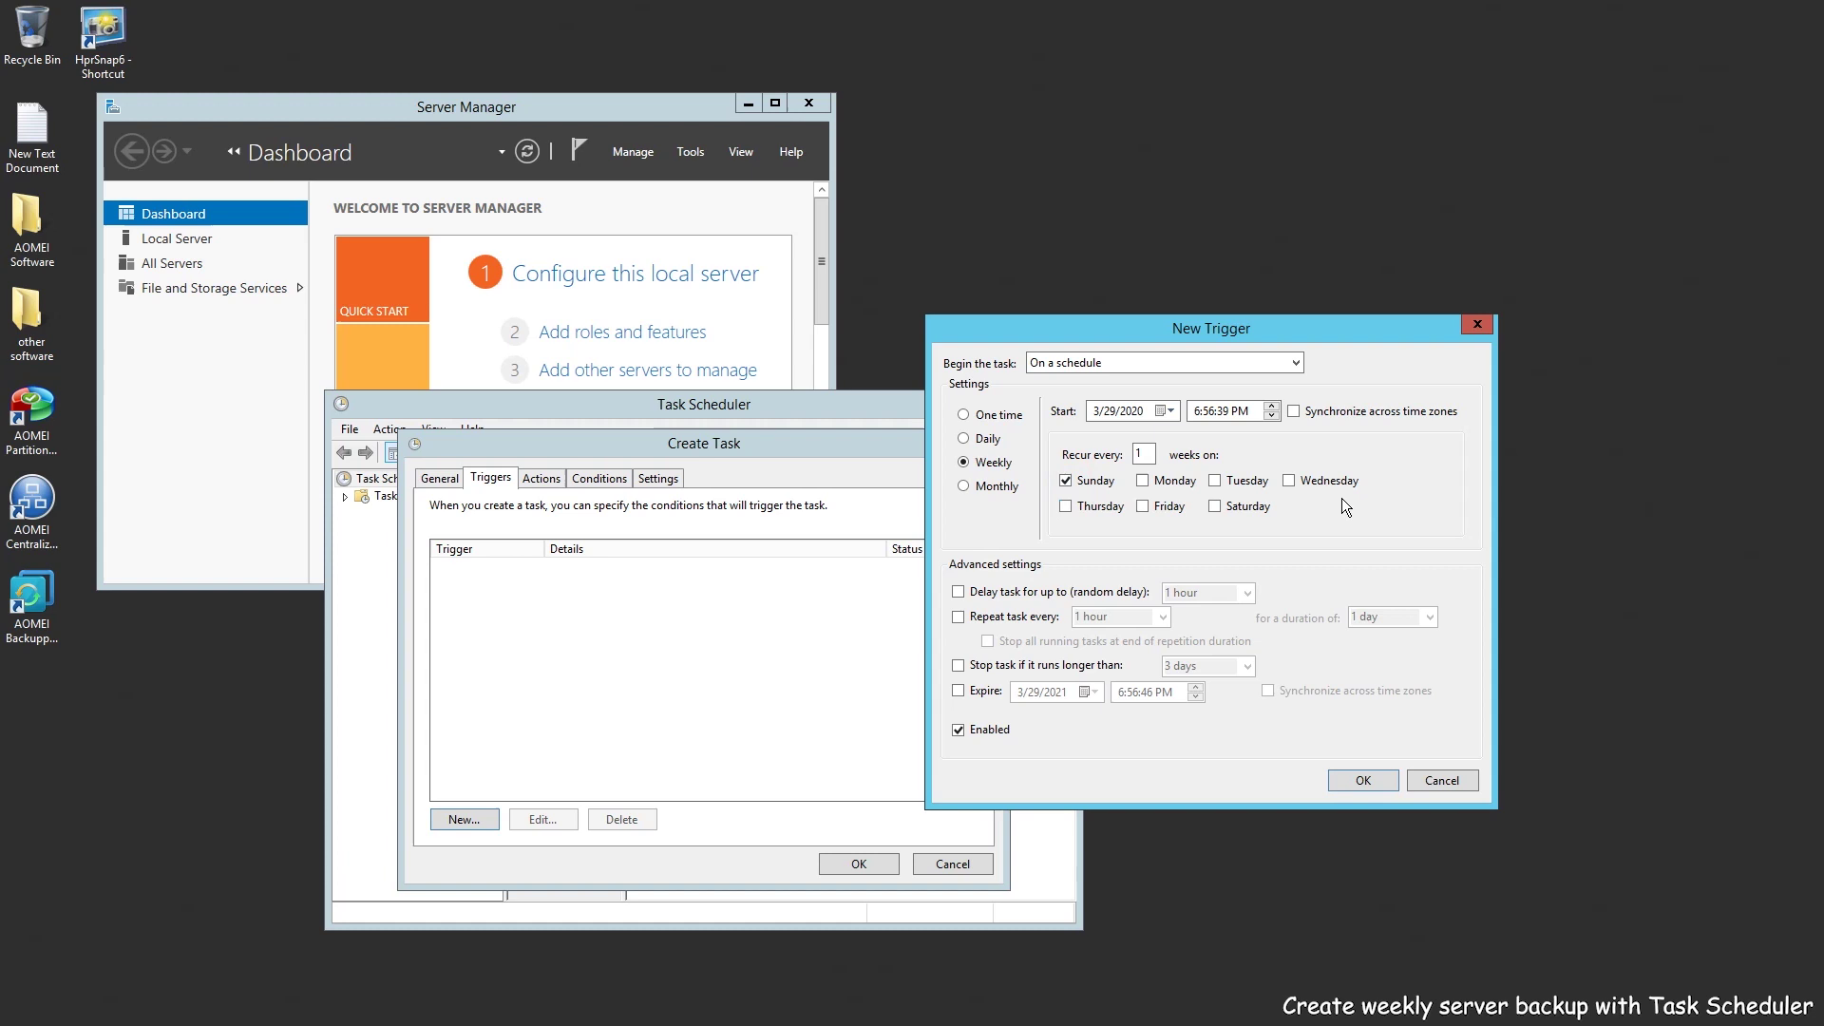
{"action": "left_click", "coordinate": [1376, 779]}
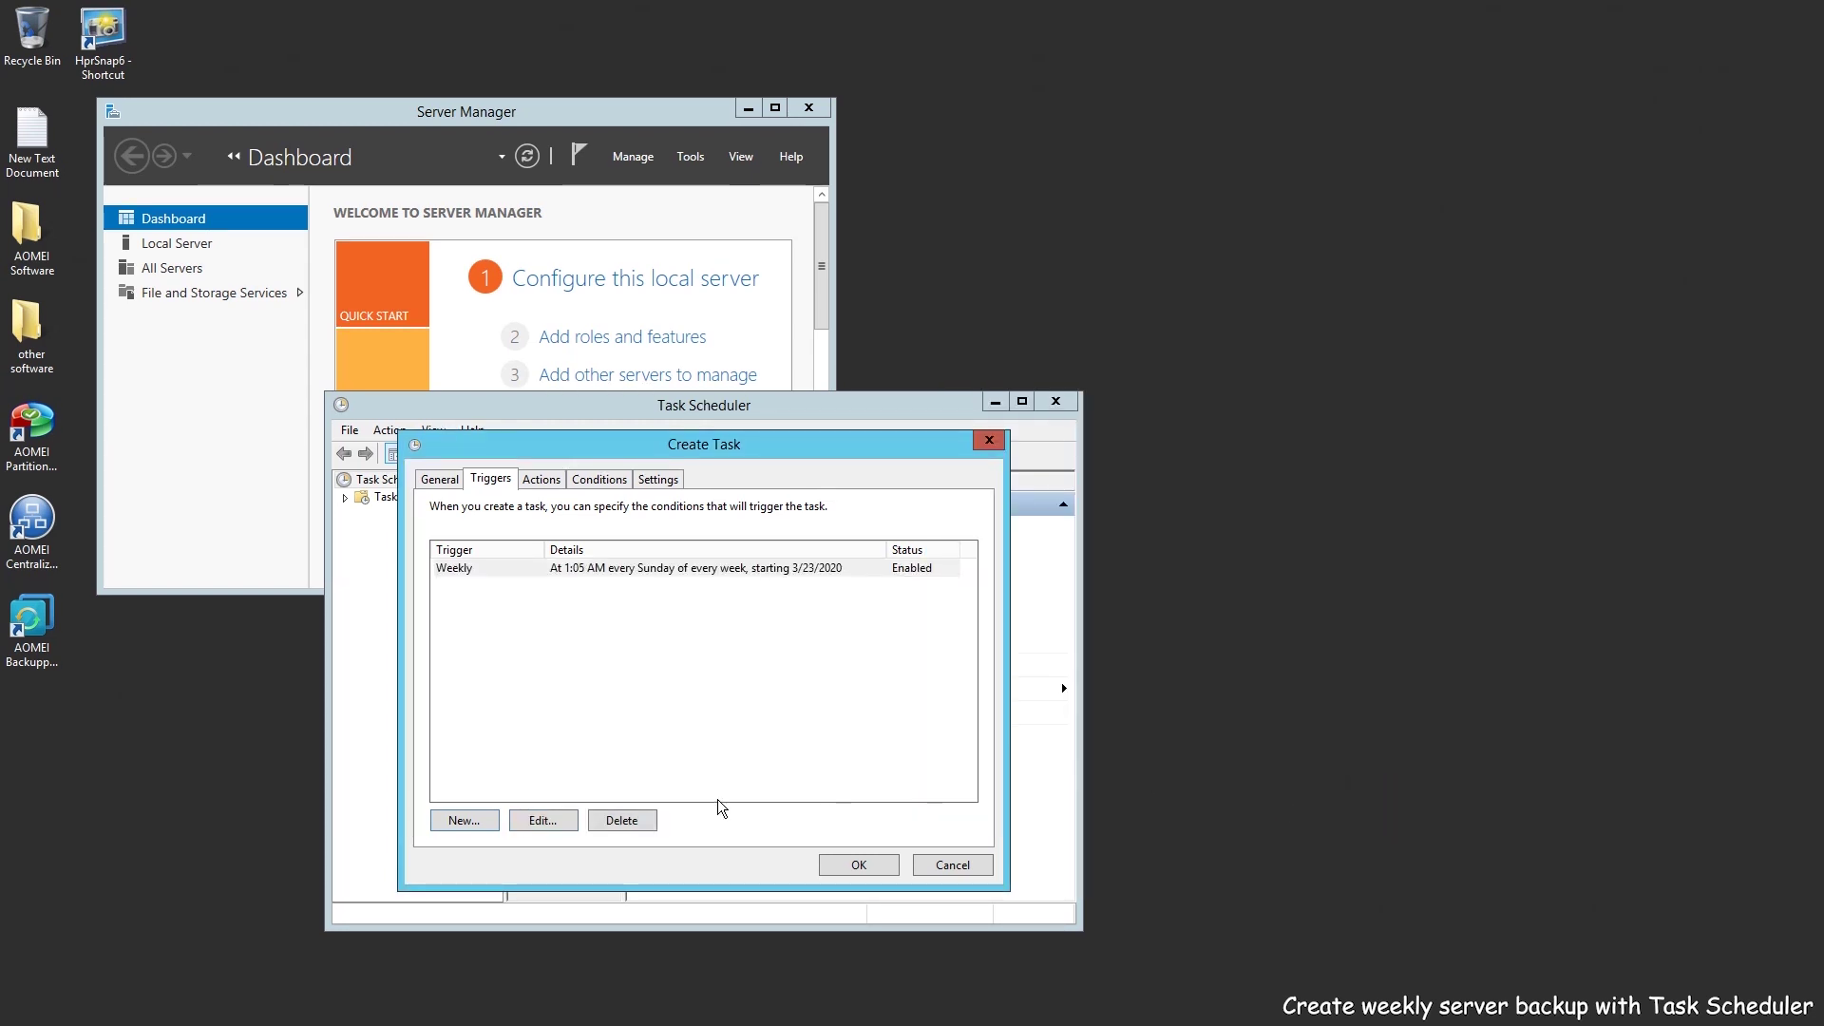
Add a 'Start a program' action with wbadmin as the program
{"action": "left_click", "coordinate": [856, 865]}
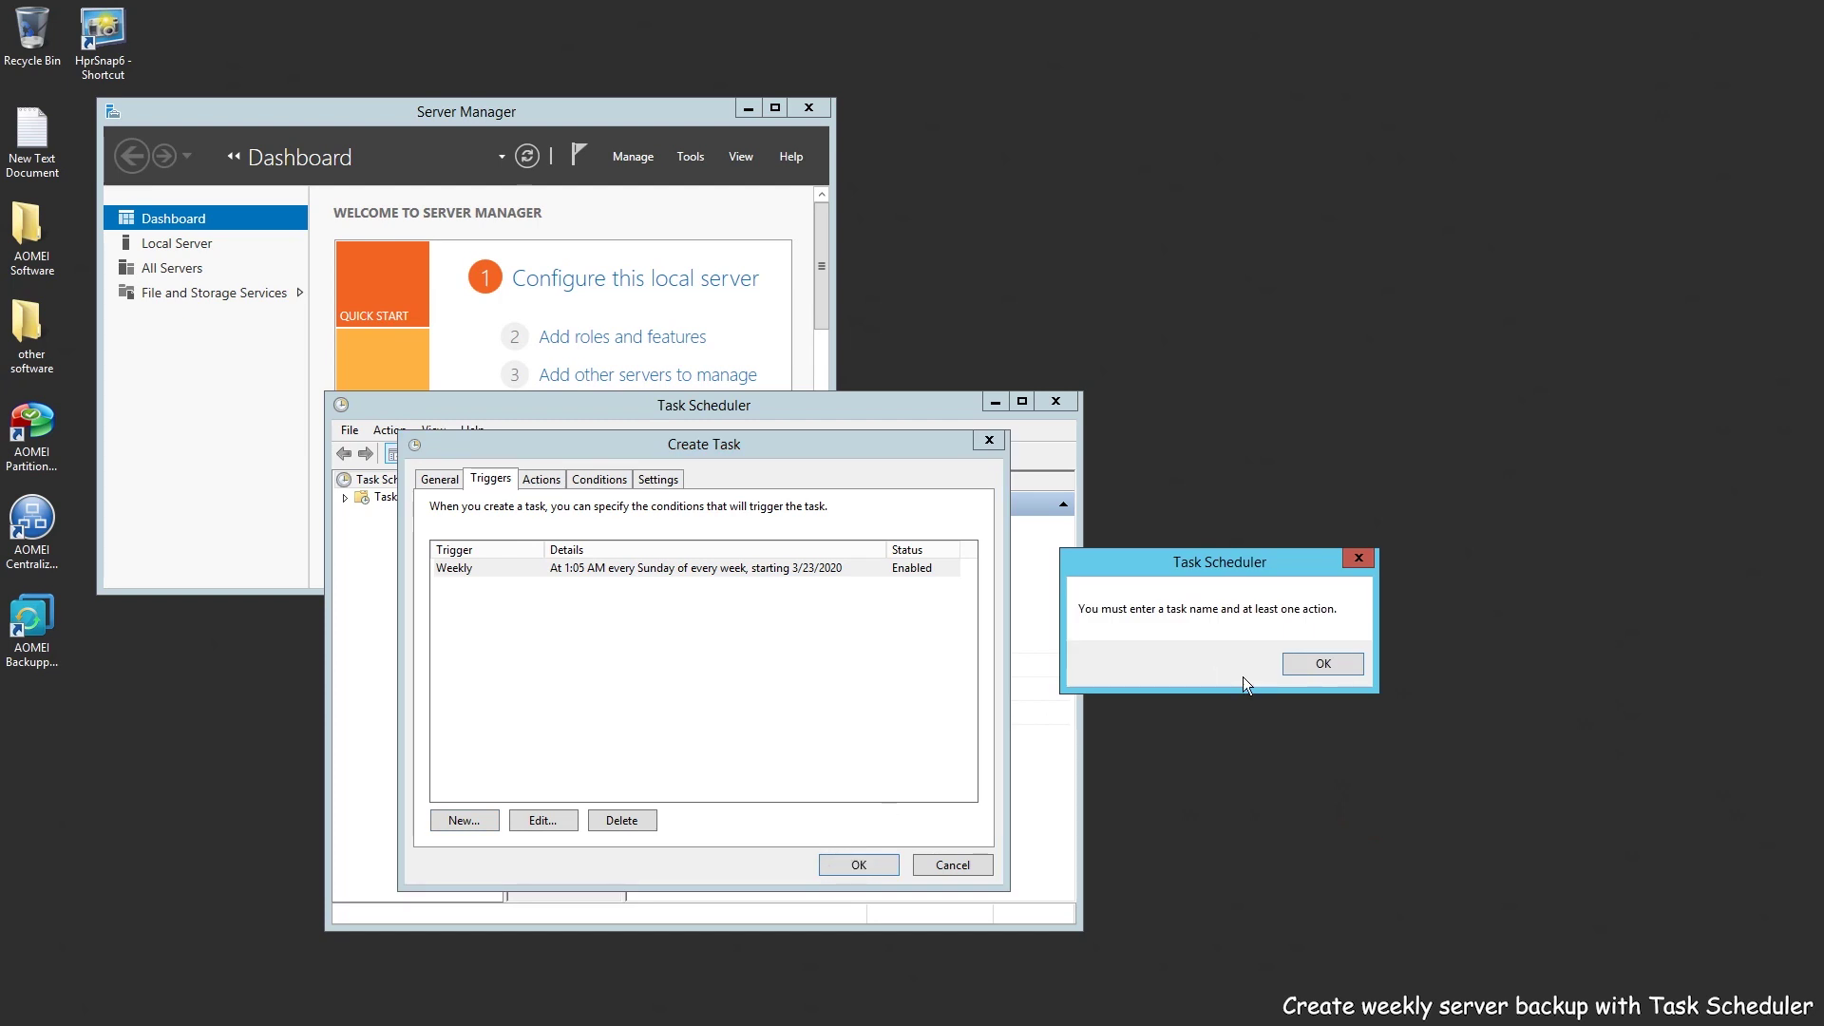
{"action": "left_click", "coordinate": [1323, 665]}
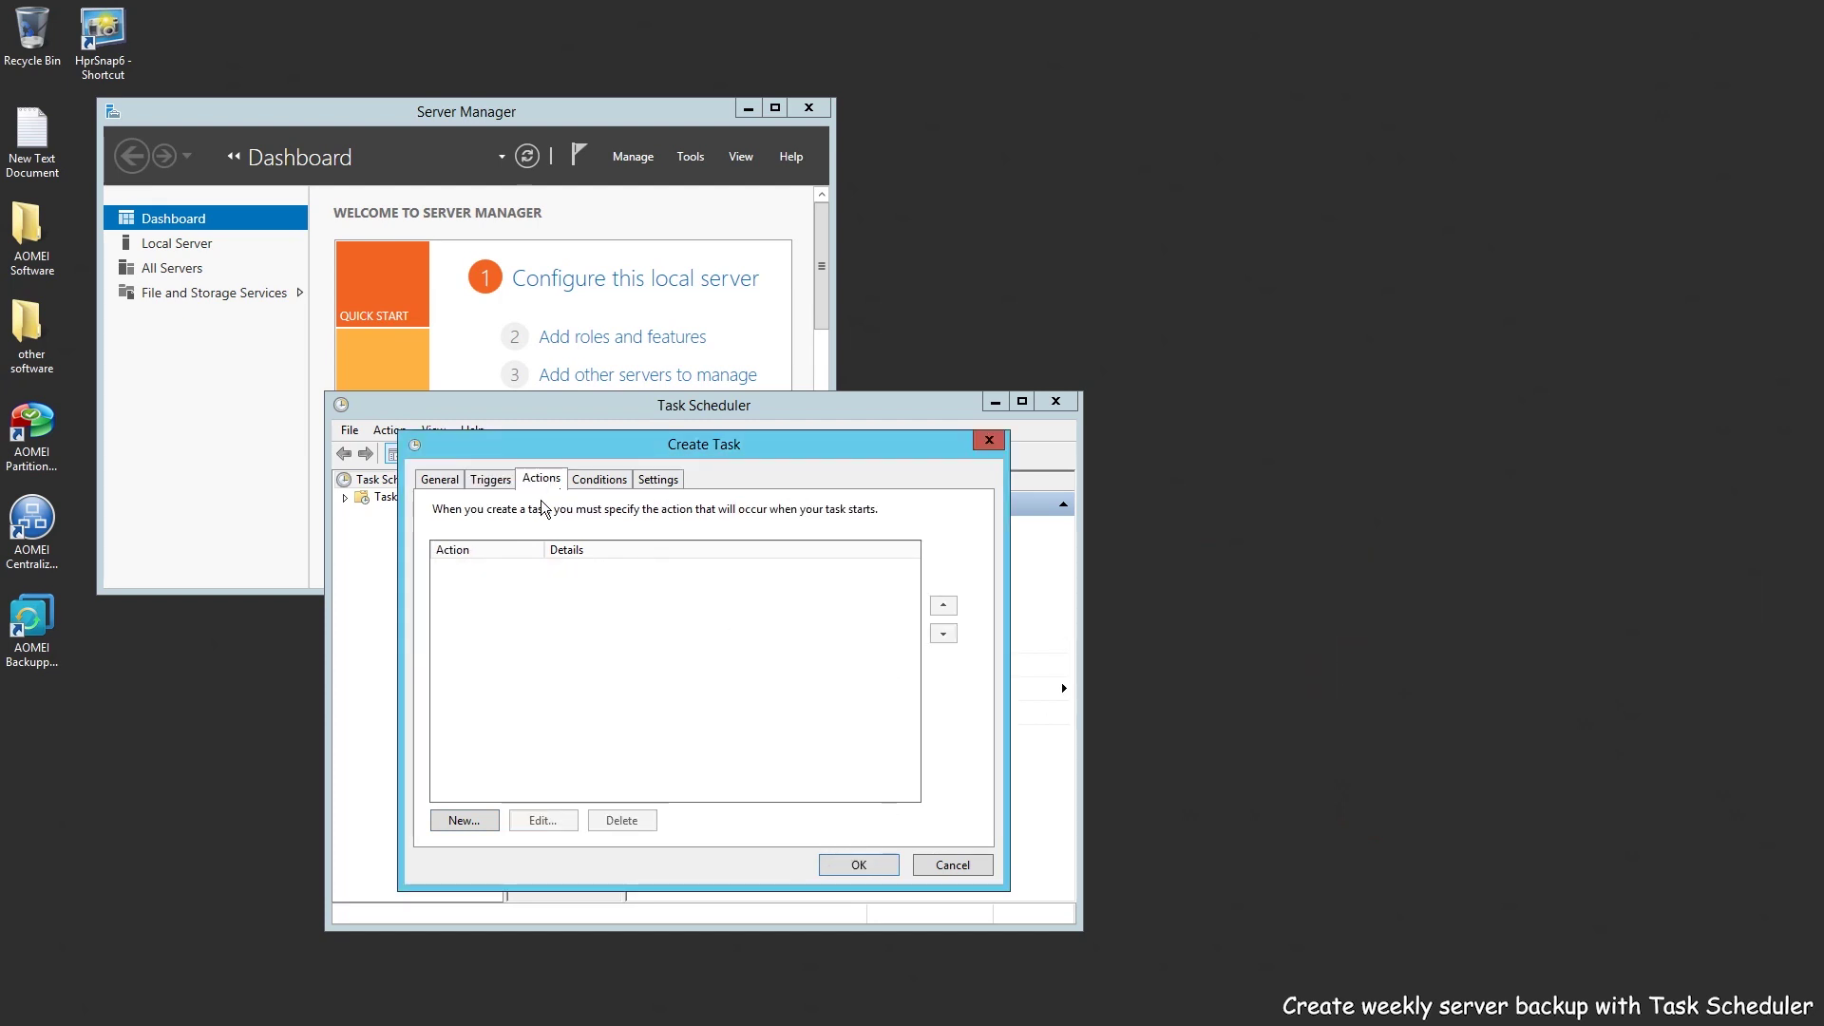
{"action": "left_click", "coordinate": [463, 824]}
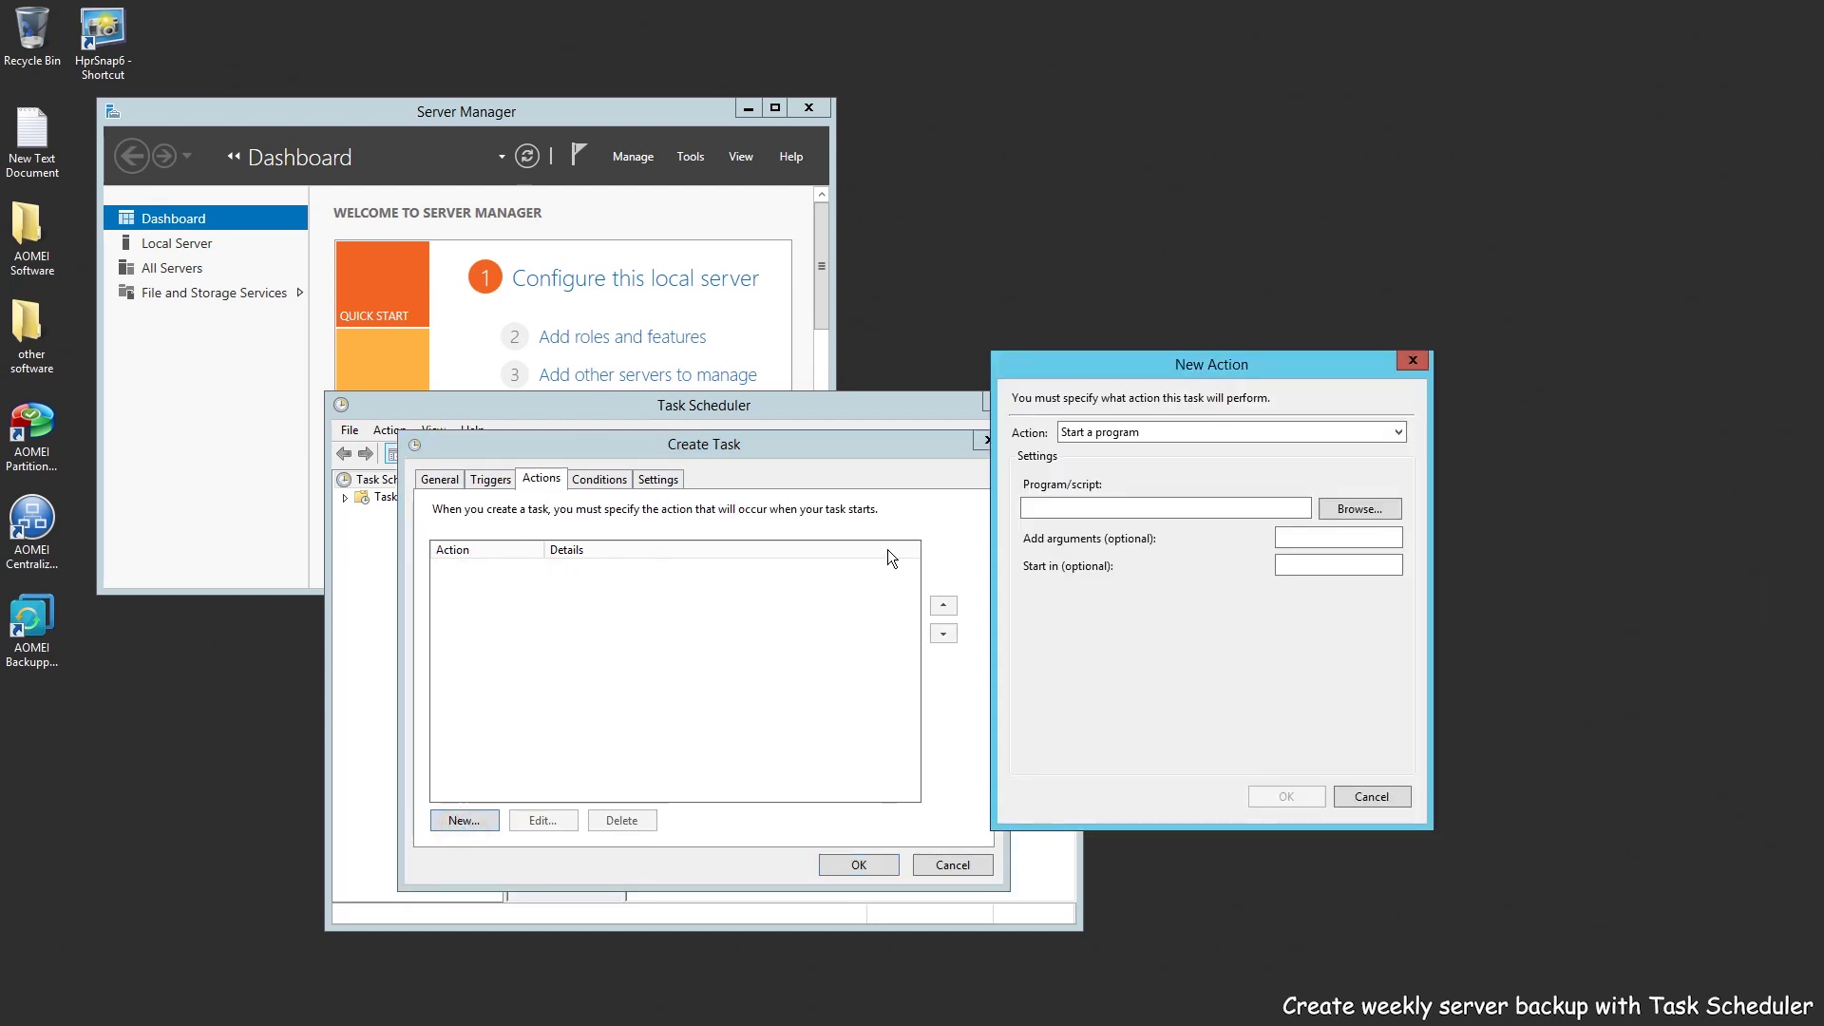
{"action": "left_click", "coordinate": [1046, 507]}
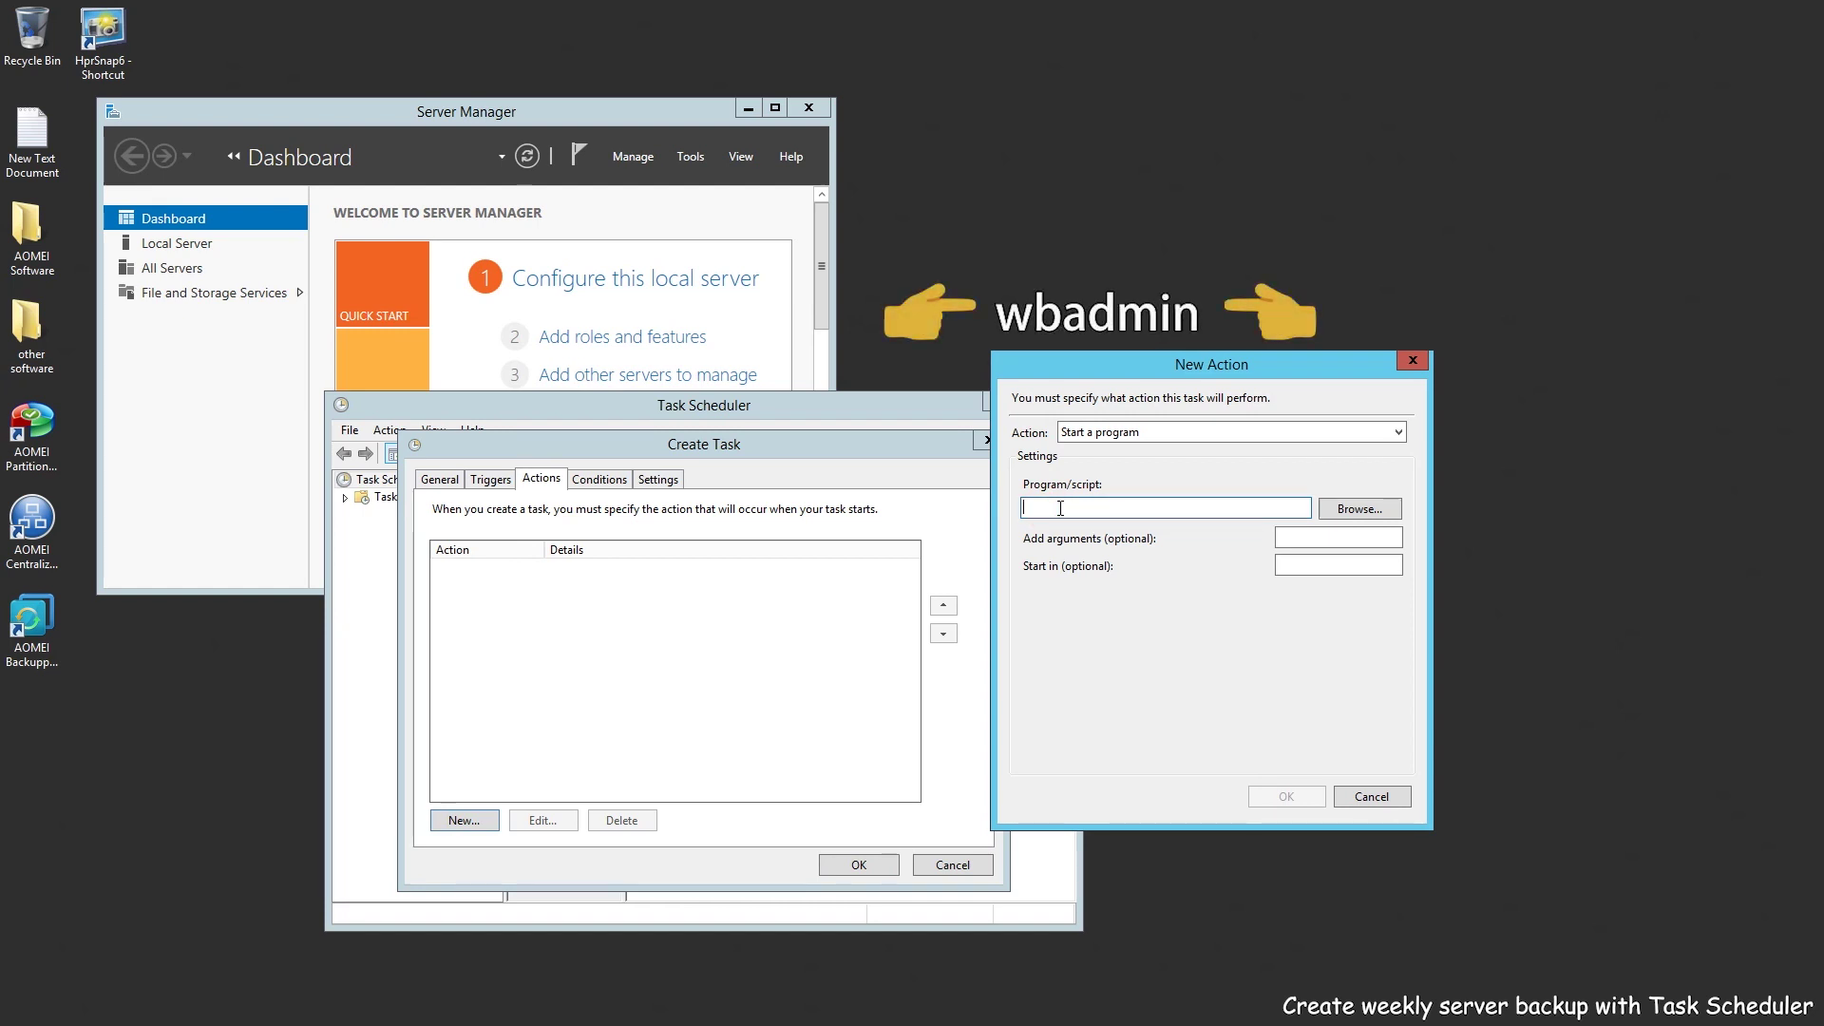
{"action": "type", "text": "wbadmin"}
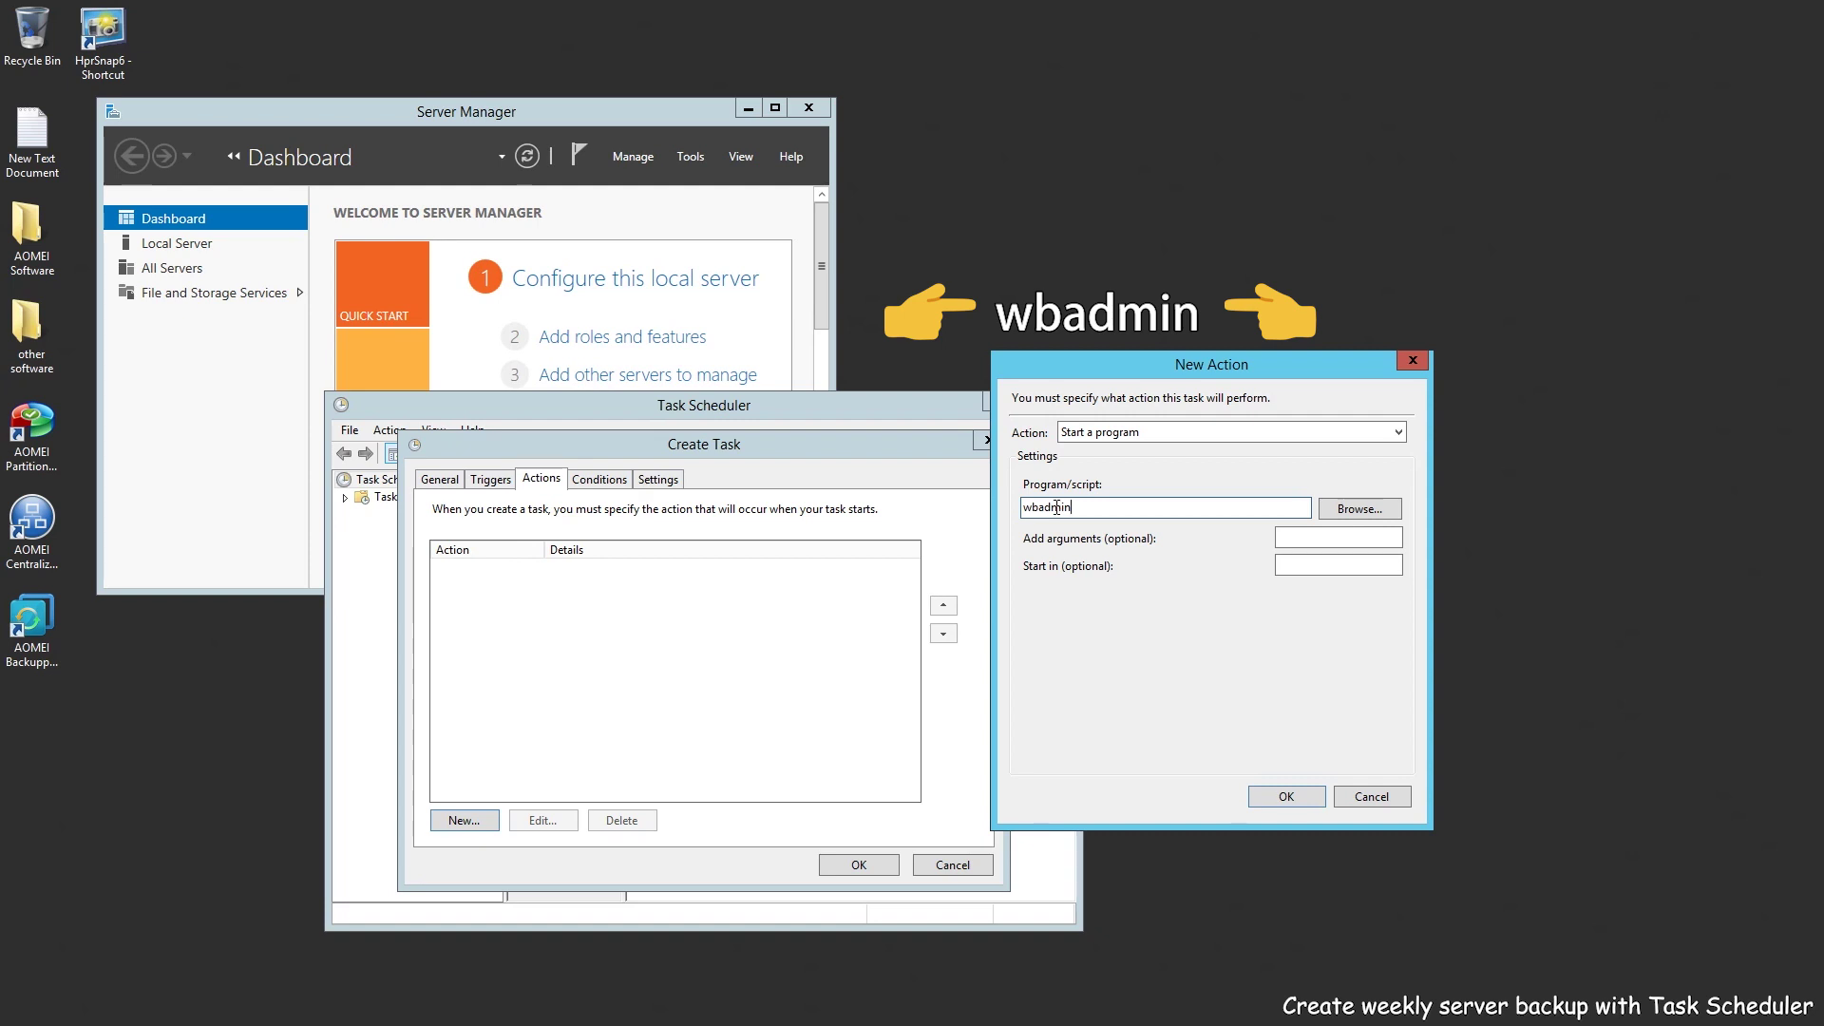
{"action": "left_click", "coordinate": [1312, 541]}
Give wbadmin the arguments 'start backup -backupTarget:H: -include:C: -allCritical -quiet' and save the task
{"action": "key", "text": "ctrl+v"}
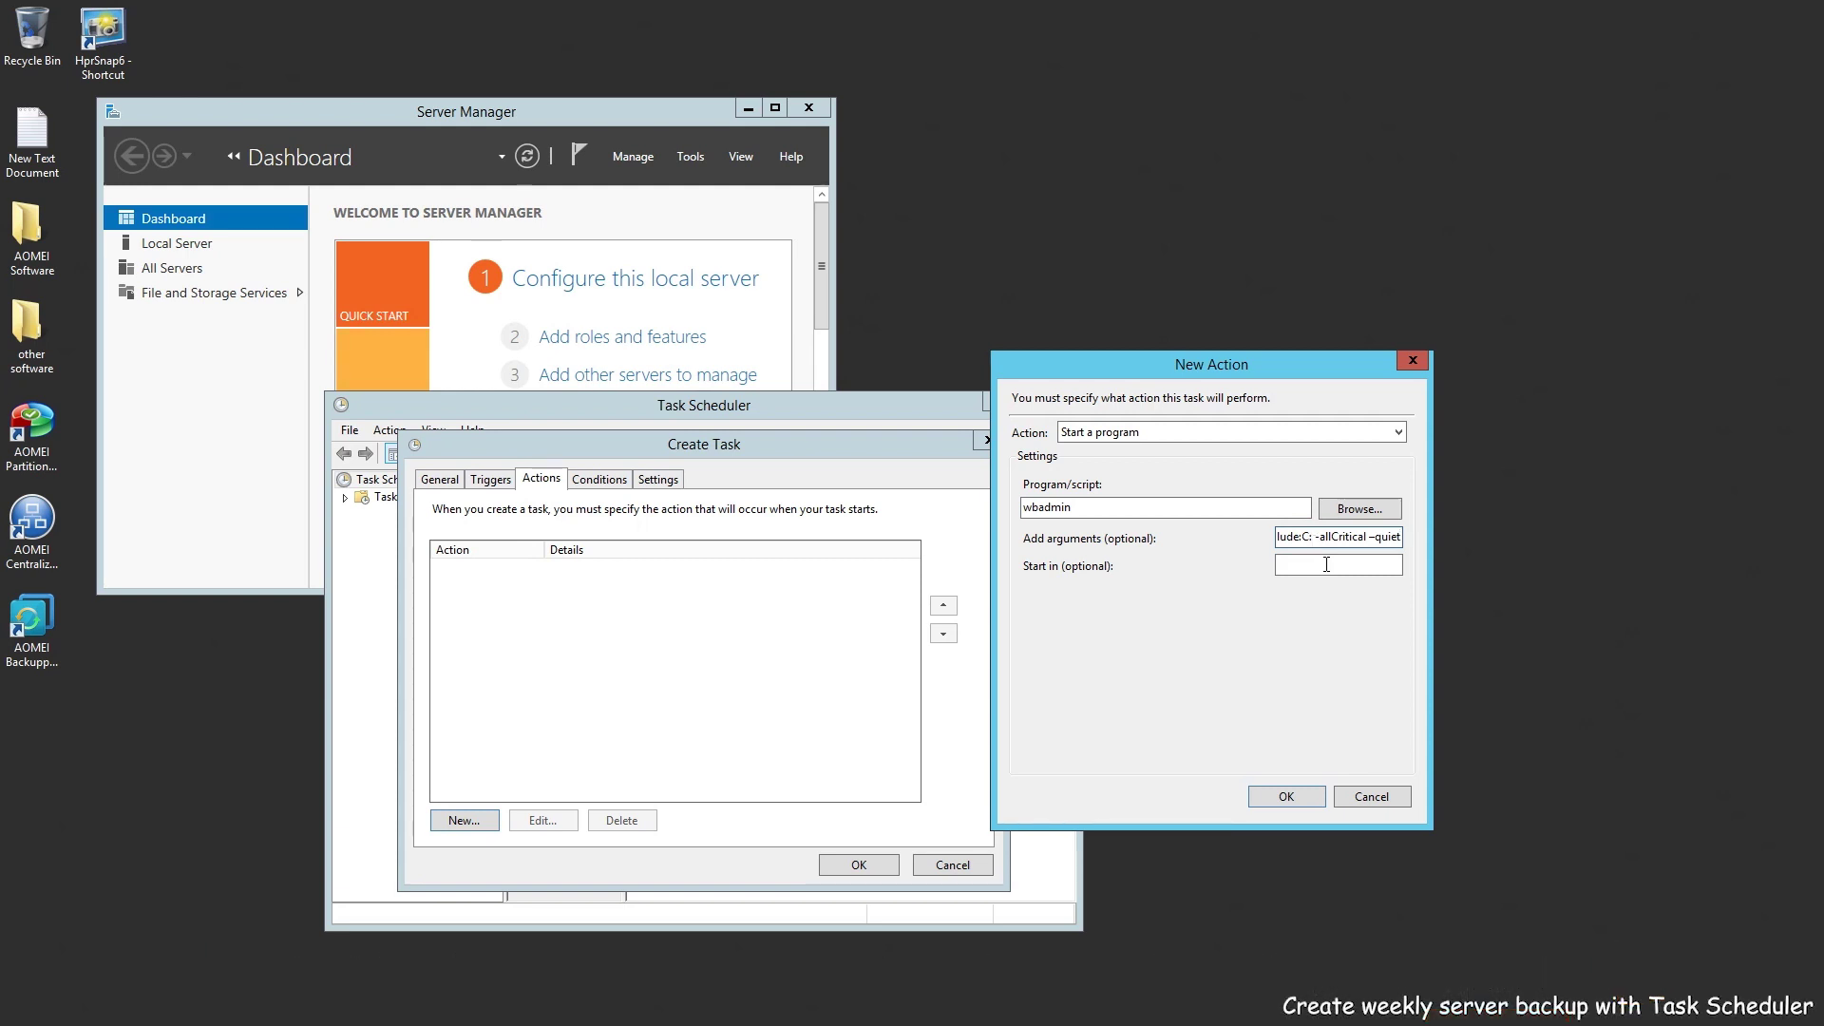
{"action": "left_click", "coordinate": [1286, 798]}
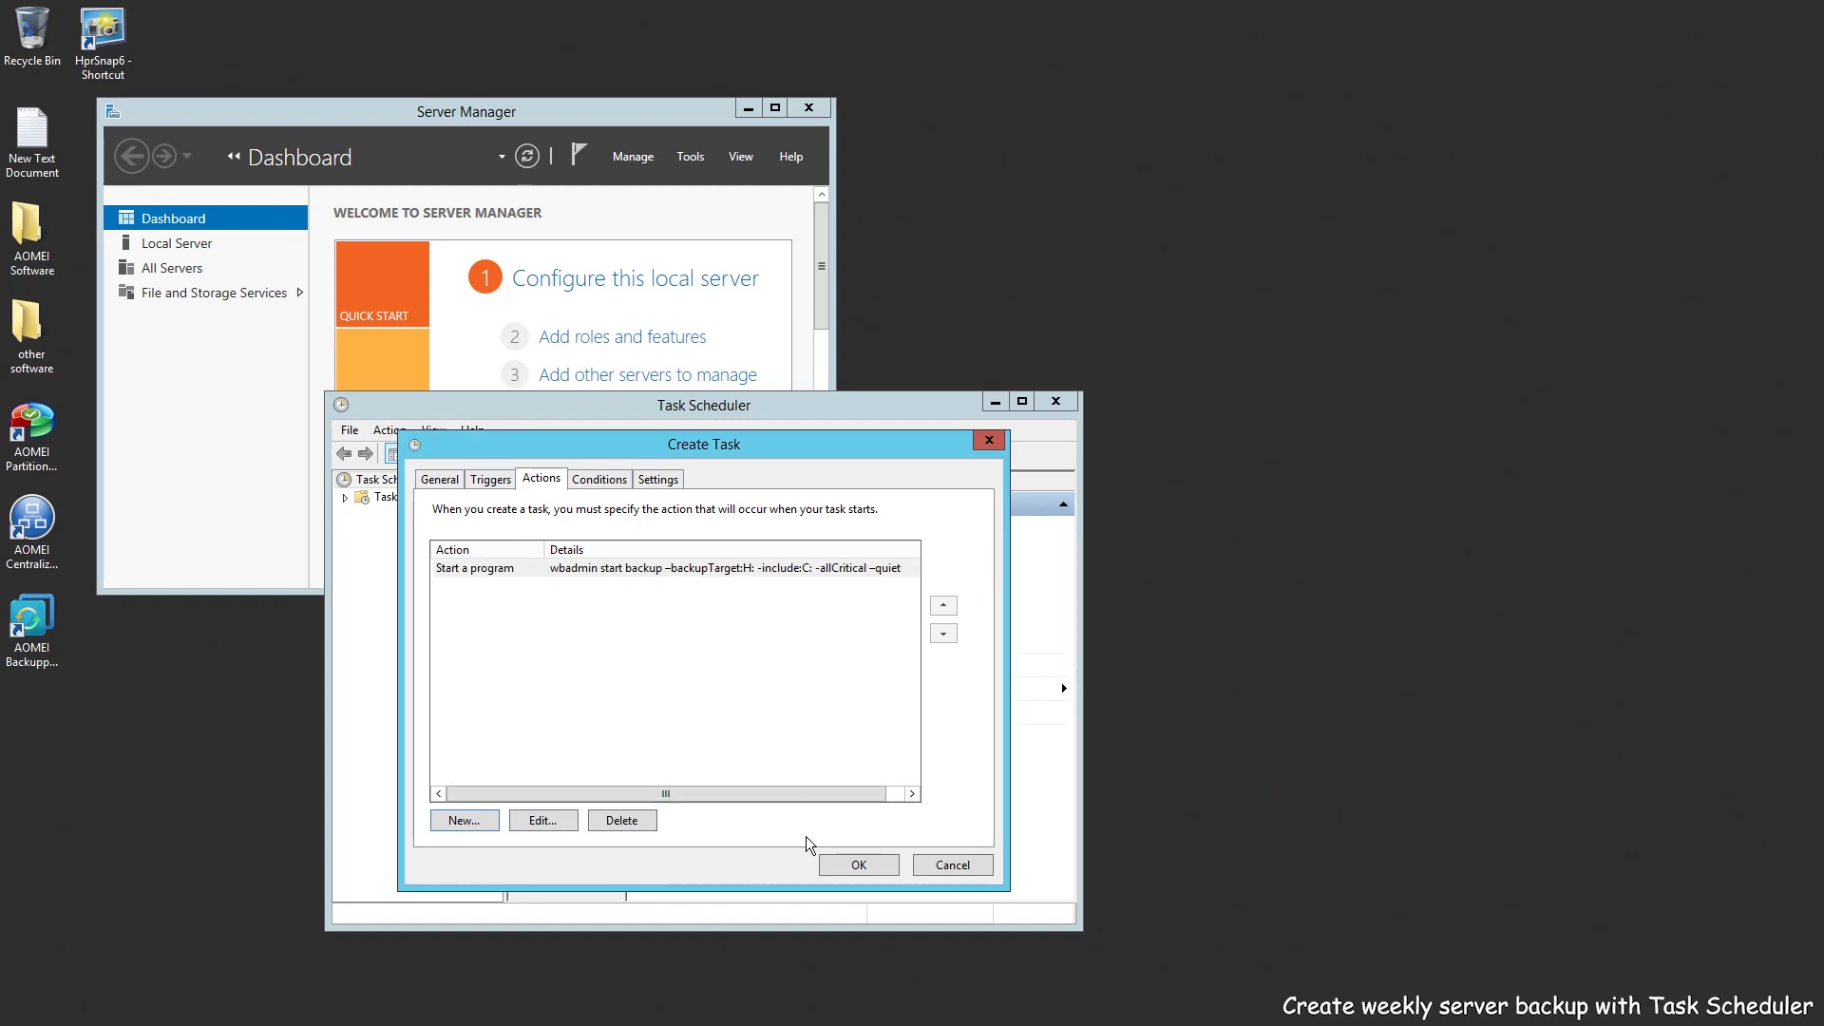
{"action": "left_click", "coordinate": [842, 866]}
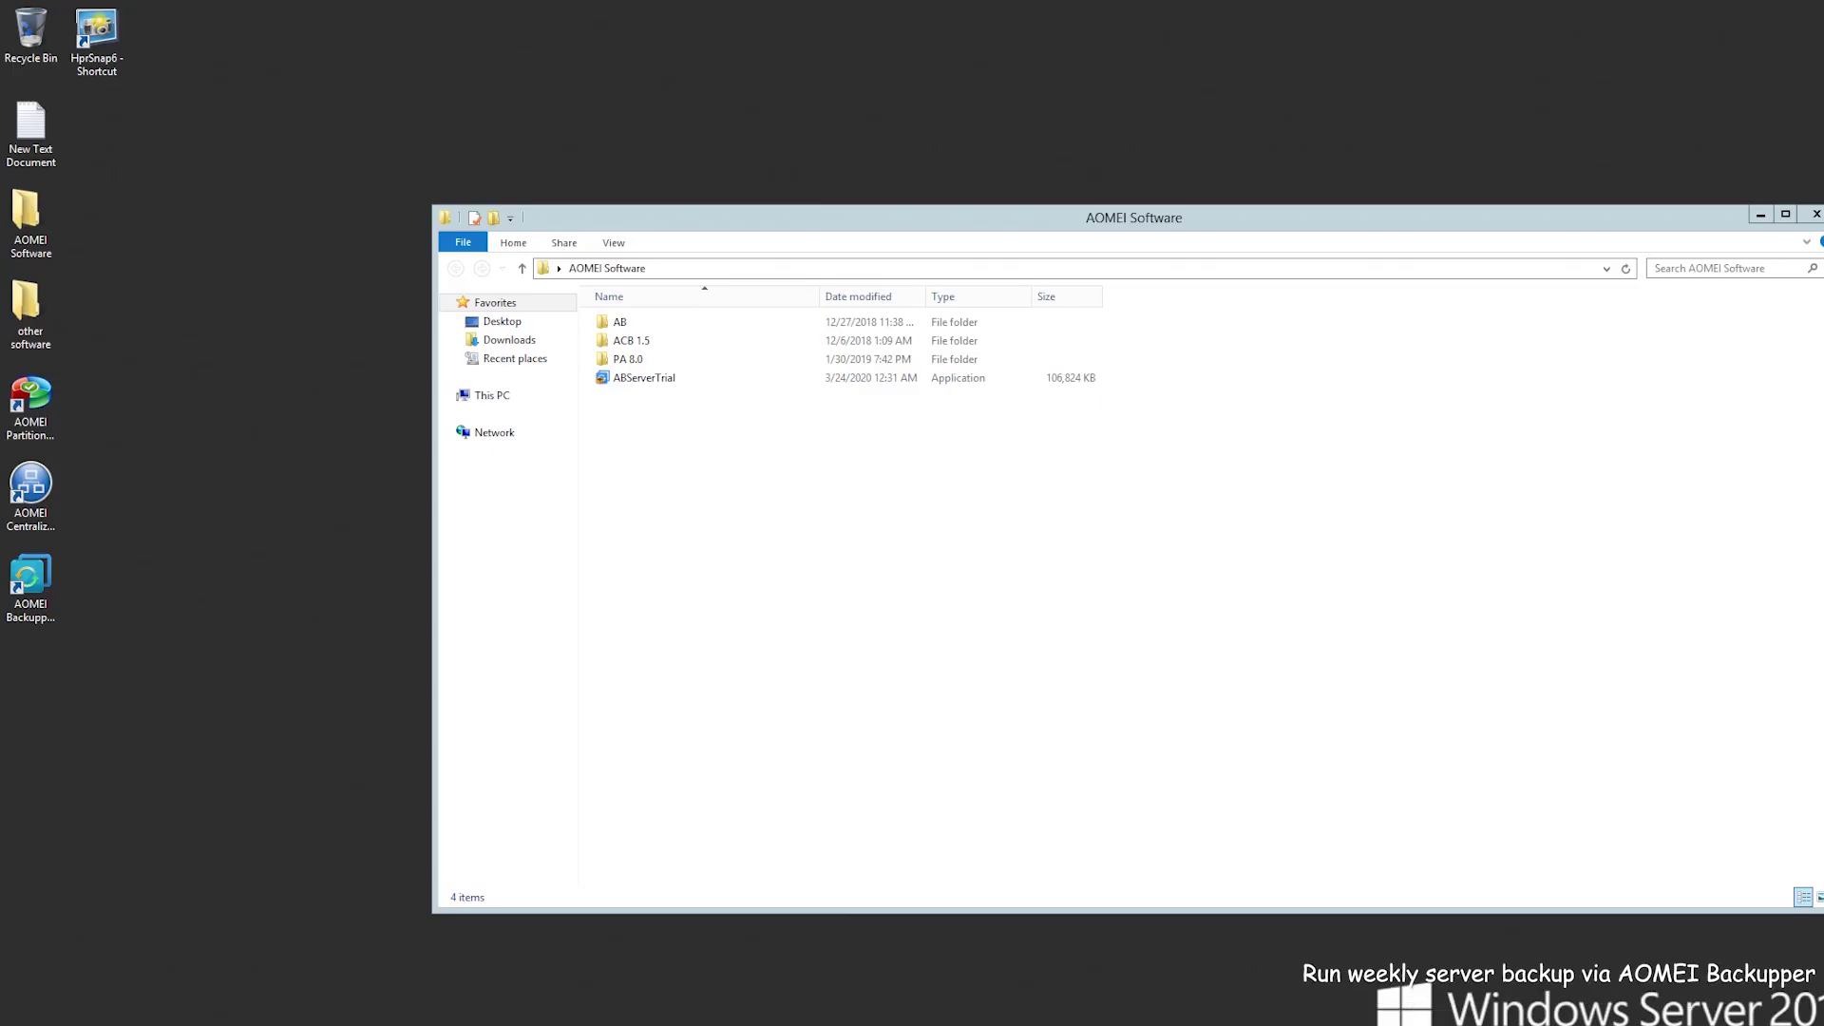
Run the ABServerTrial installer in English to install AOMEI Backupper Server
{"action": "left_click", "coordinate": [639, 382]}
{"action": "double_click", "coordinate": [639, 382]}
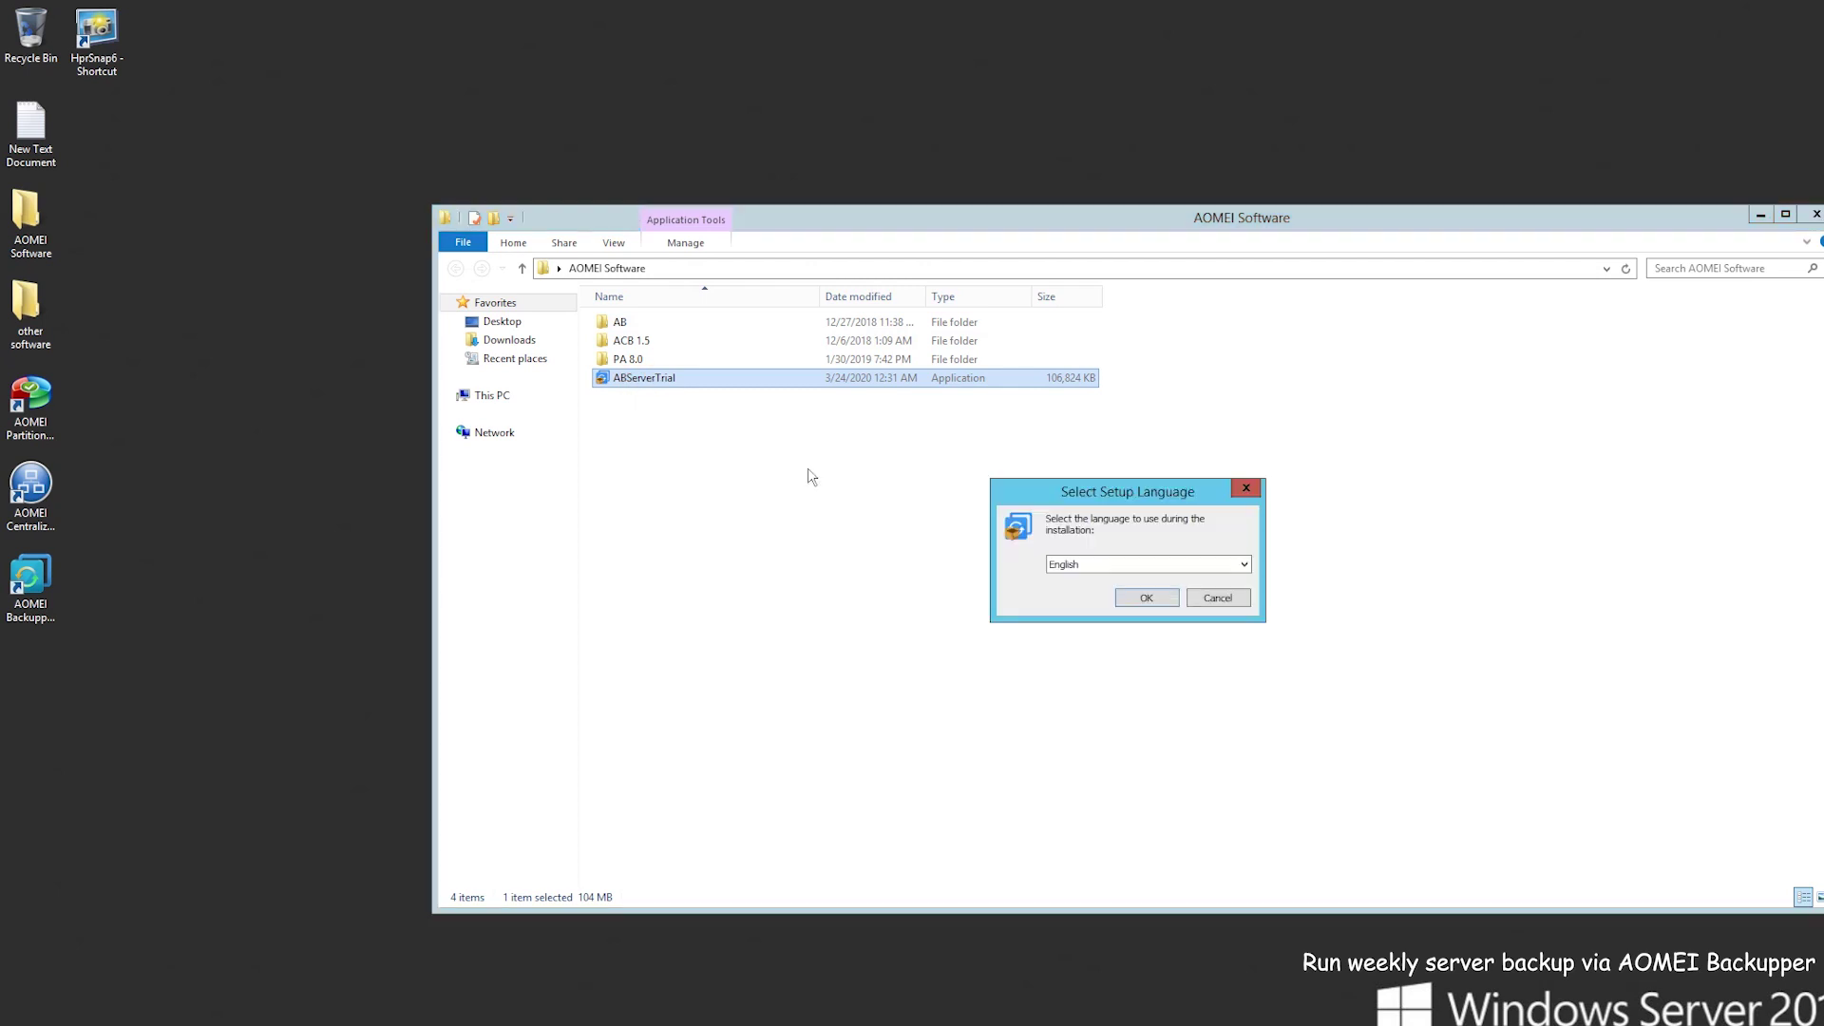
{"action": "left_click", "coordinate": [1160, 610]}
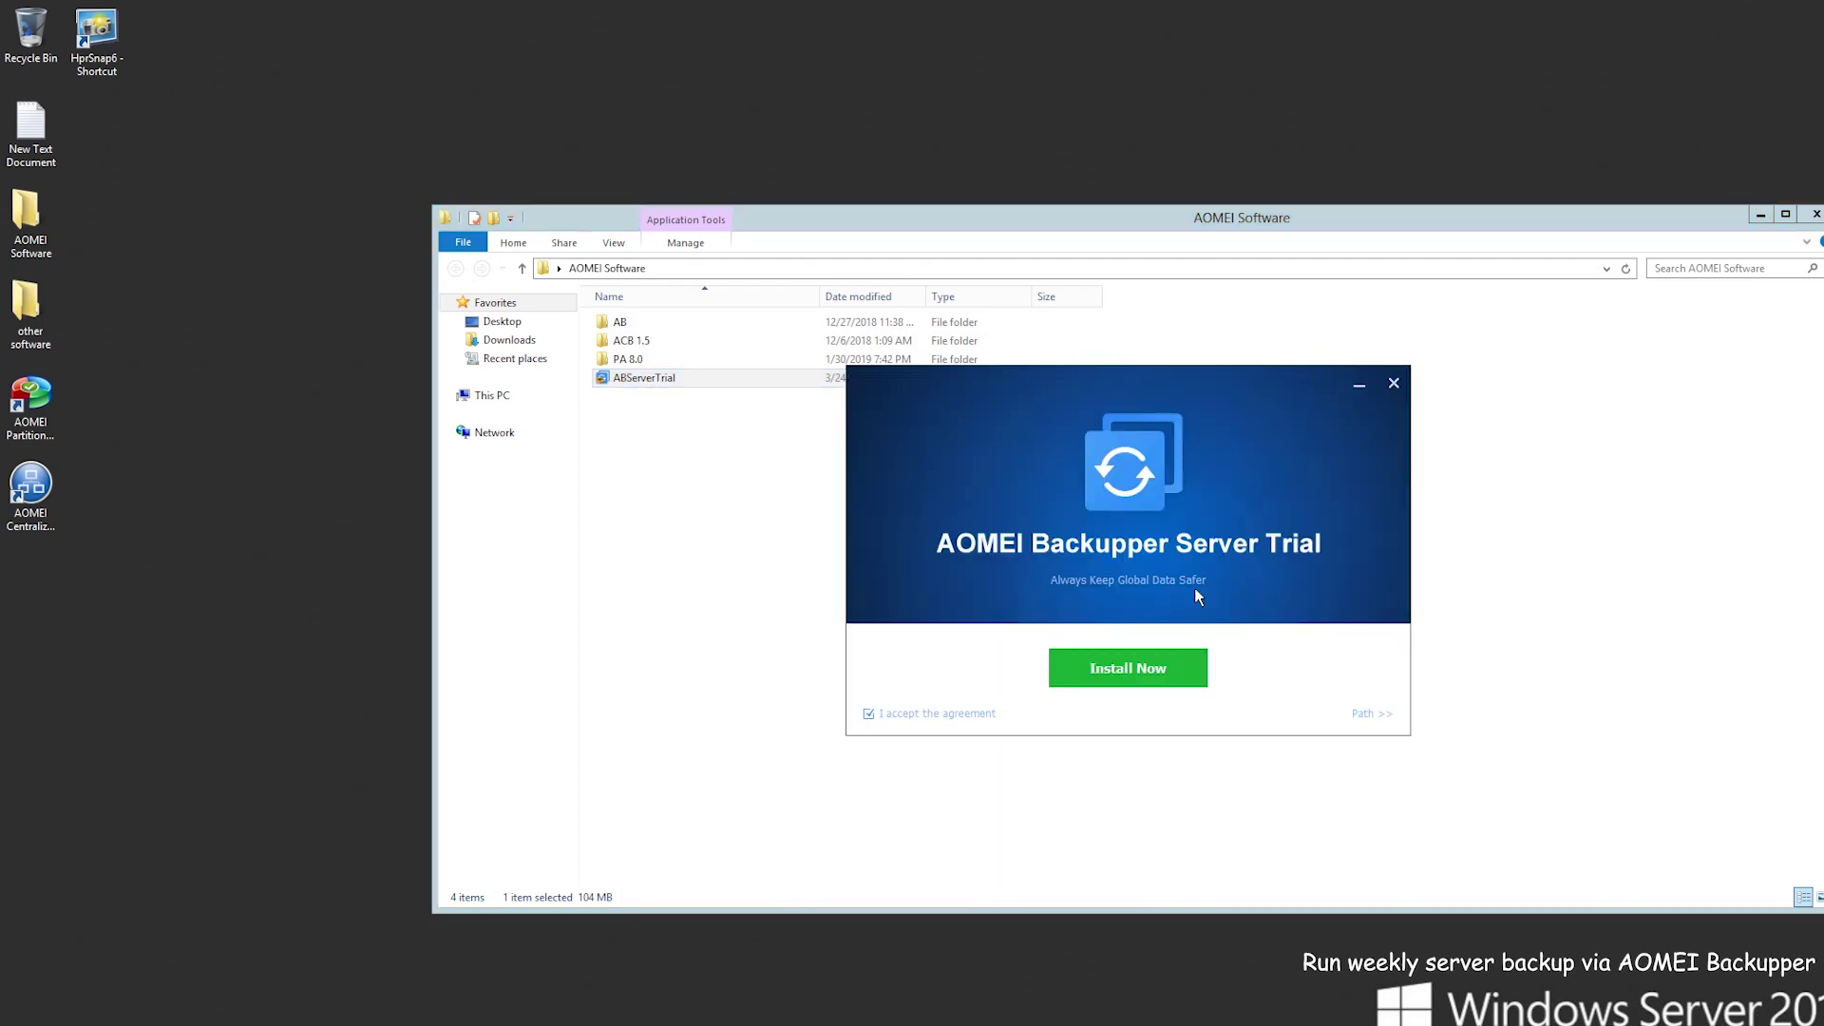
{"action": "left_click", "coordinate": [1178, 668]}
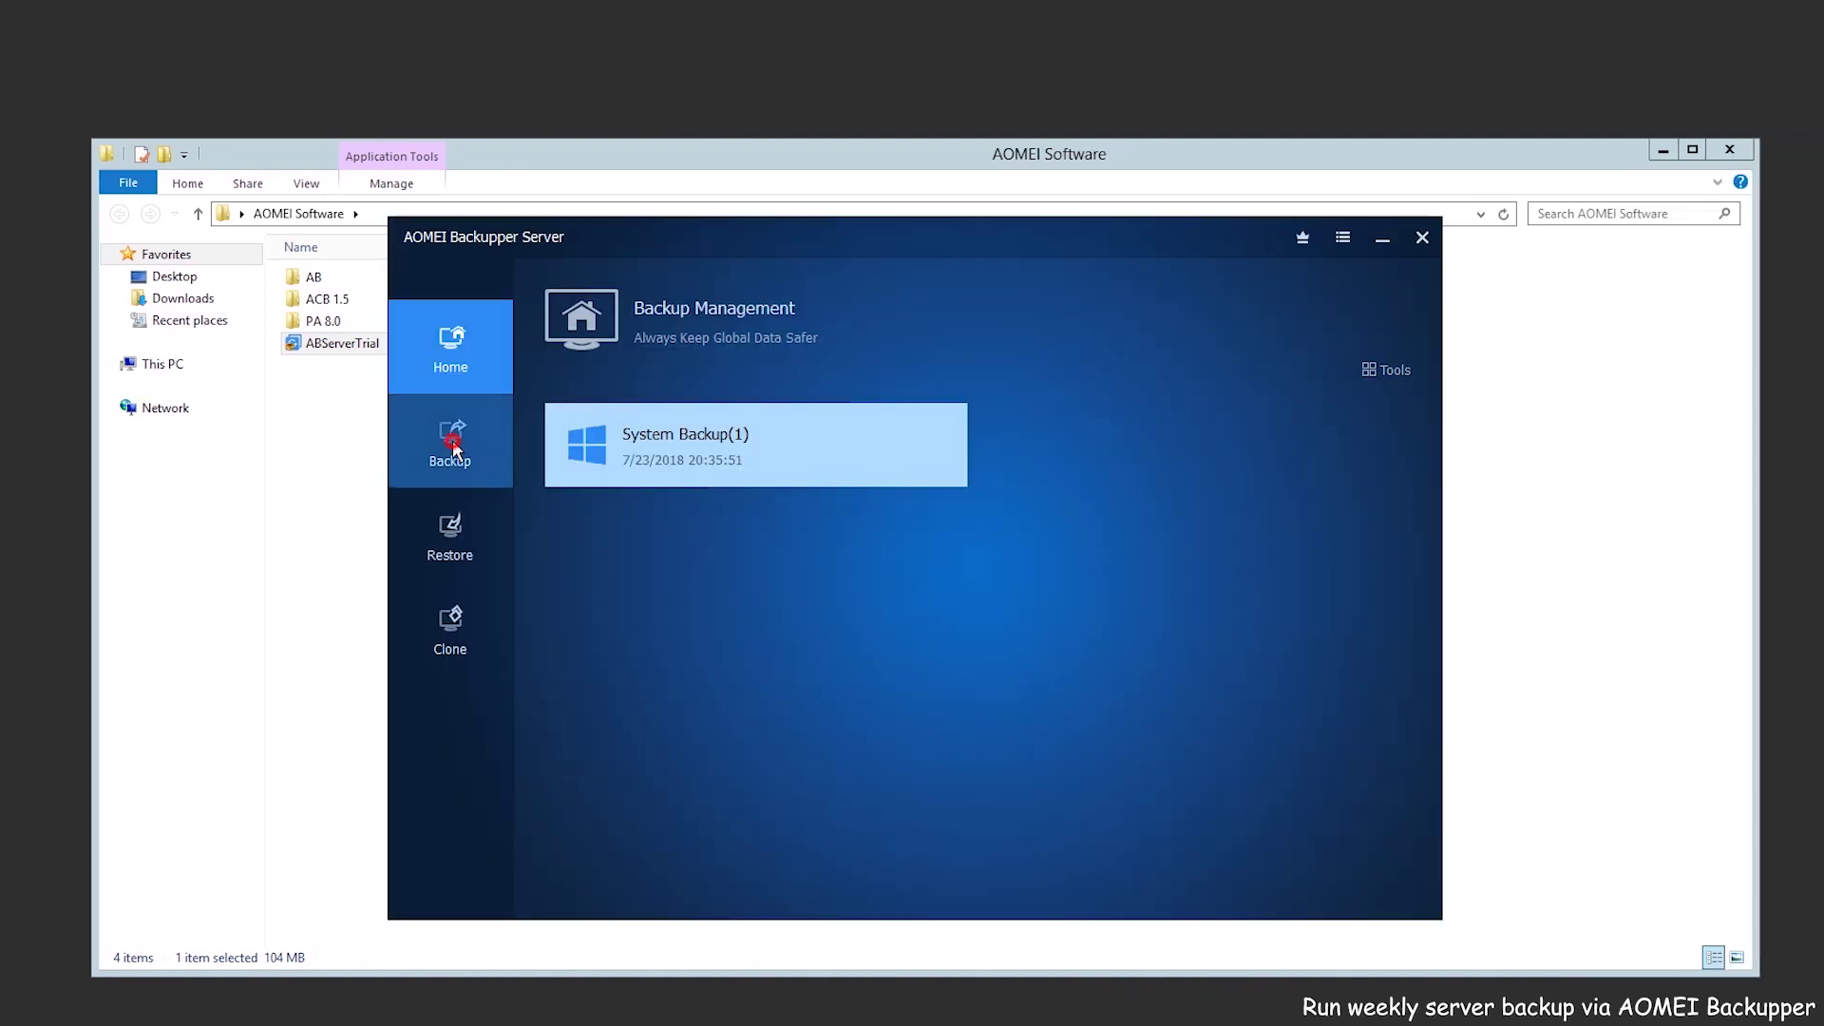
Start a System Backup from AOMEI Backupper's Backup page
{"action": "left_click", "coordinate": [450, 442]}
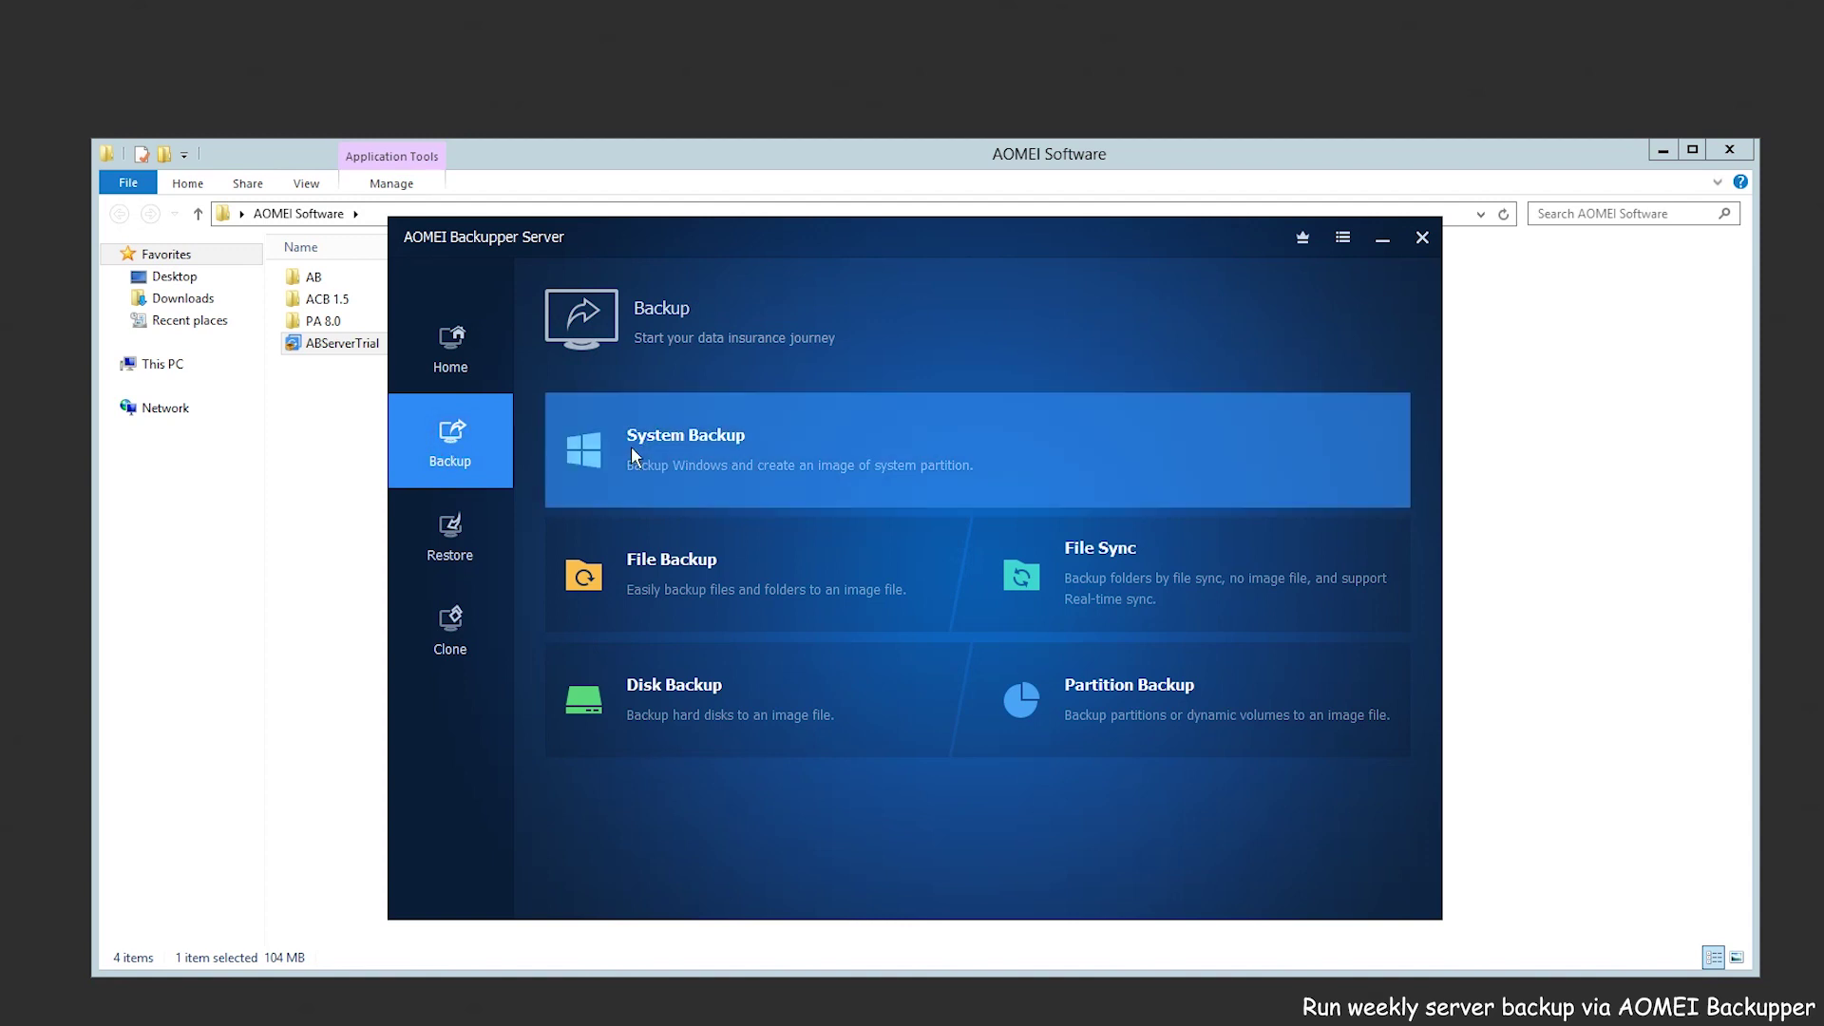
{"action": "left_click", "coordinate": [745, 444]}
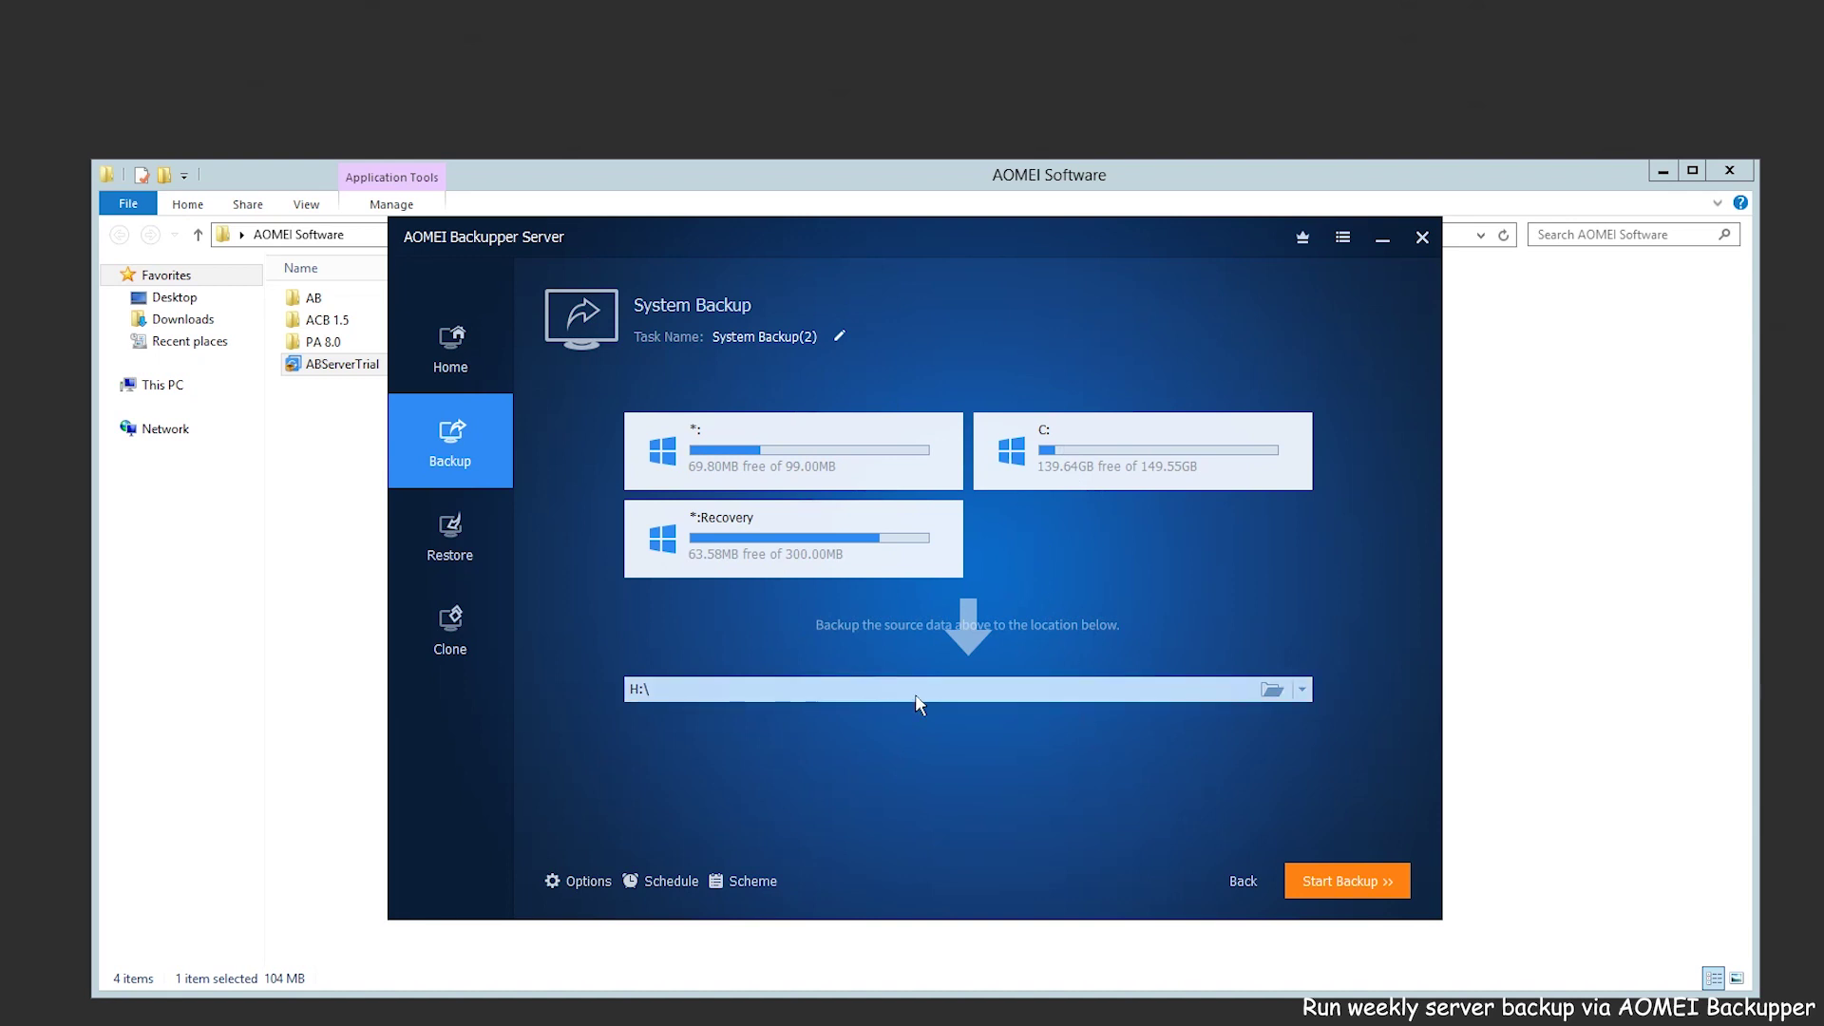
Choose drive H: under This PC as the system backup destination
{"action": "left_click", "coordinate": [969, 689]}
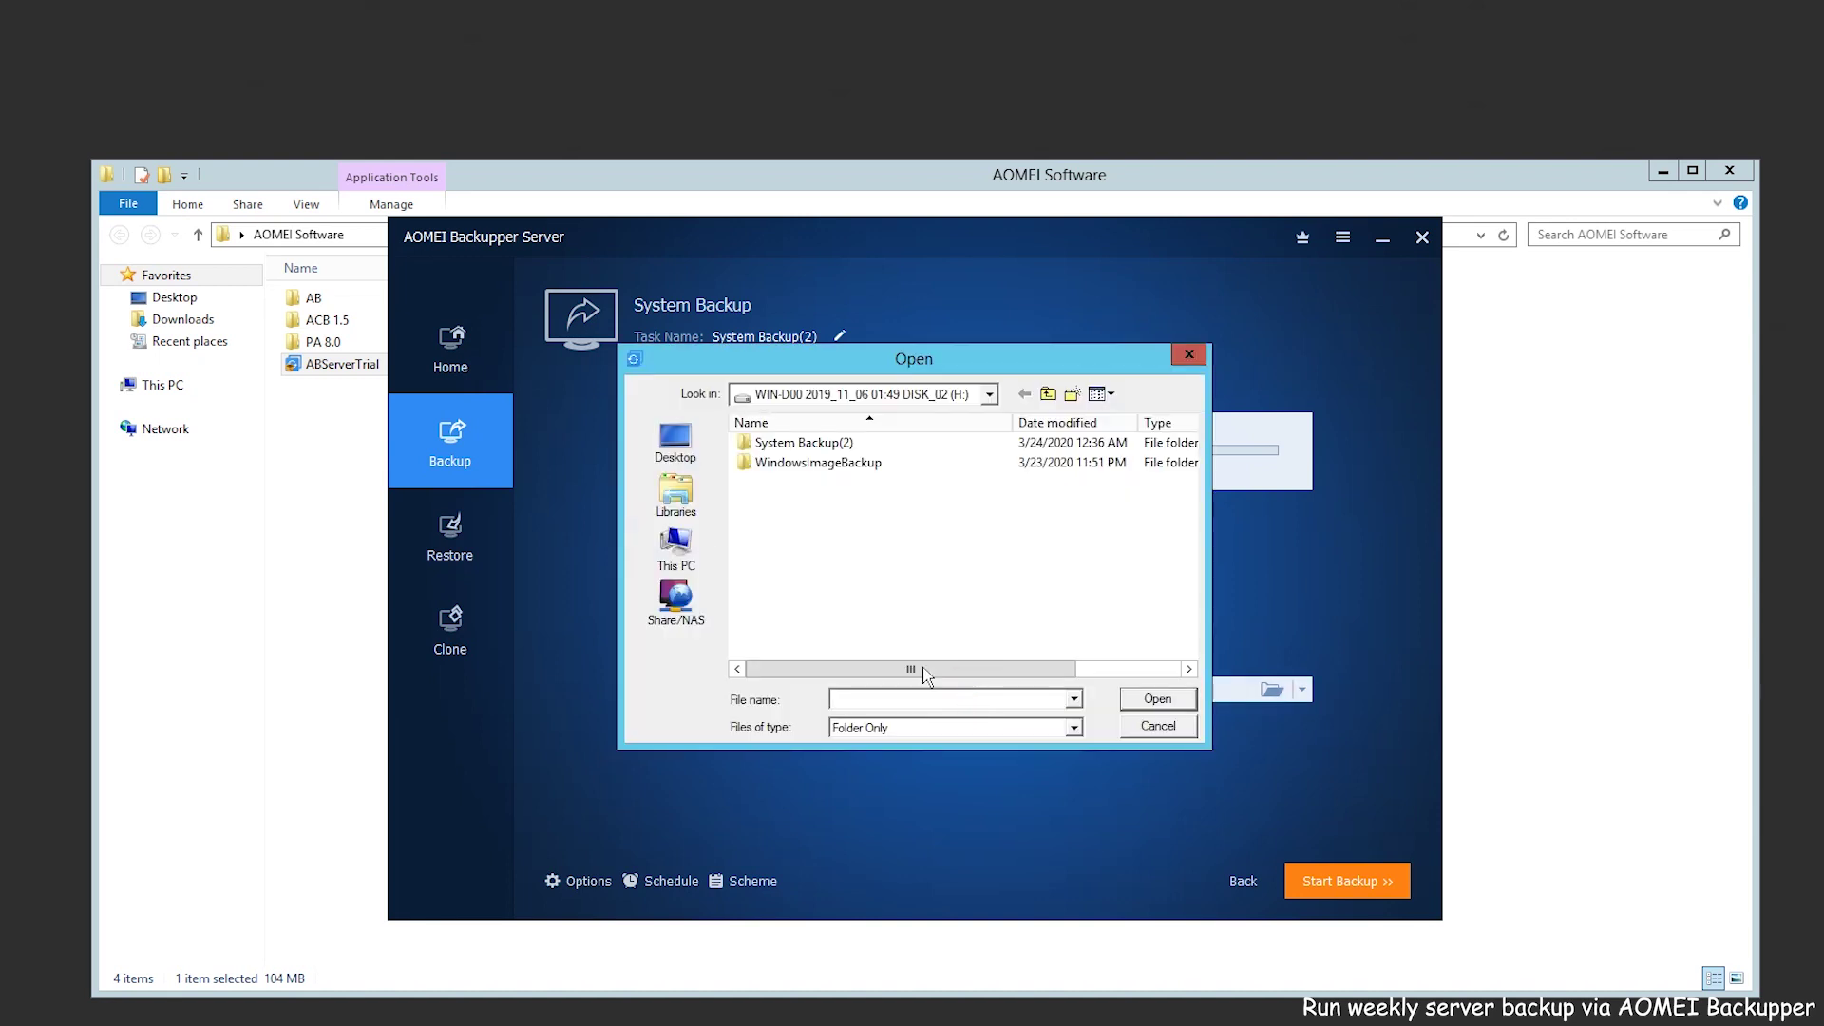
{"action": "left_click", "coordinate": [680, 552]}
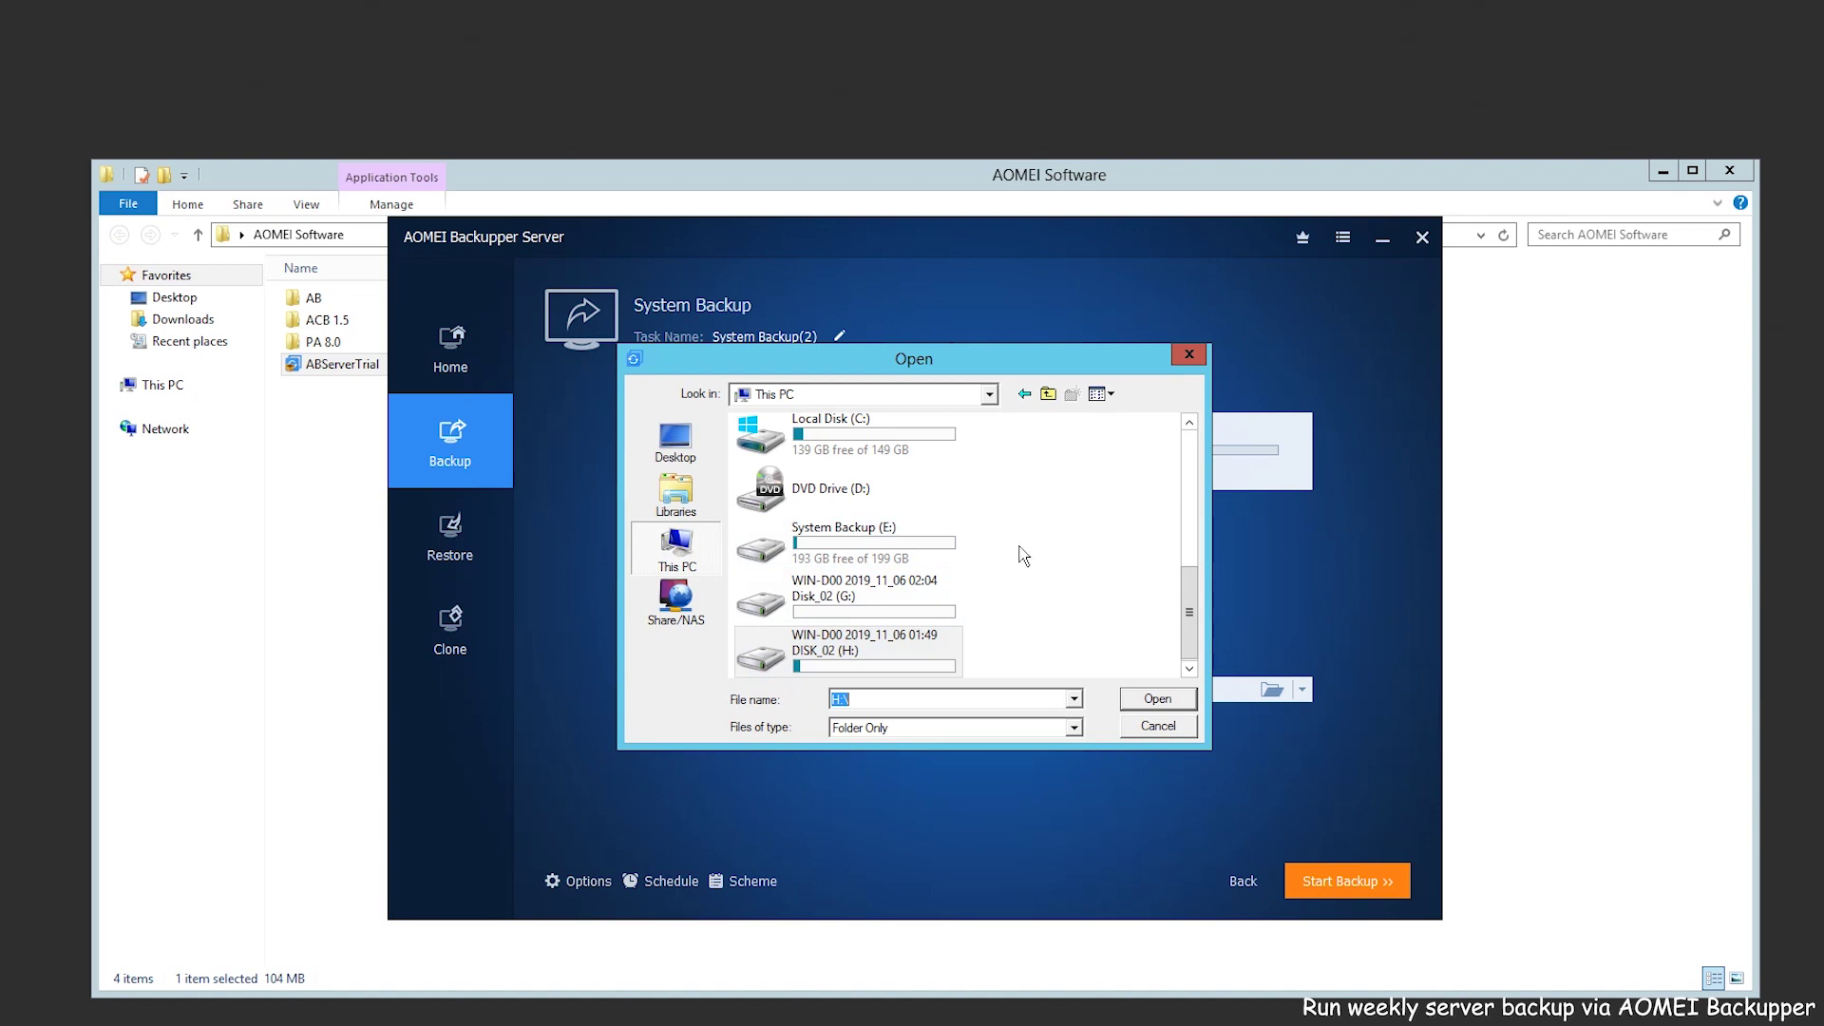
{"action": "left_click", "coordinate": [668, 606]}
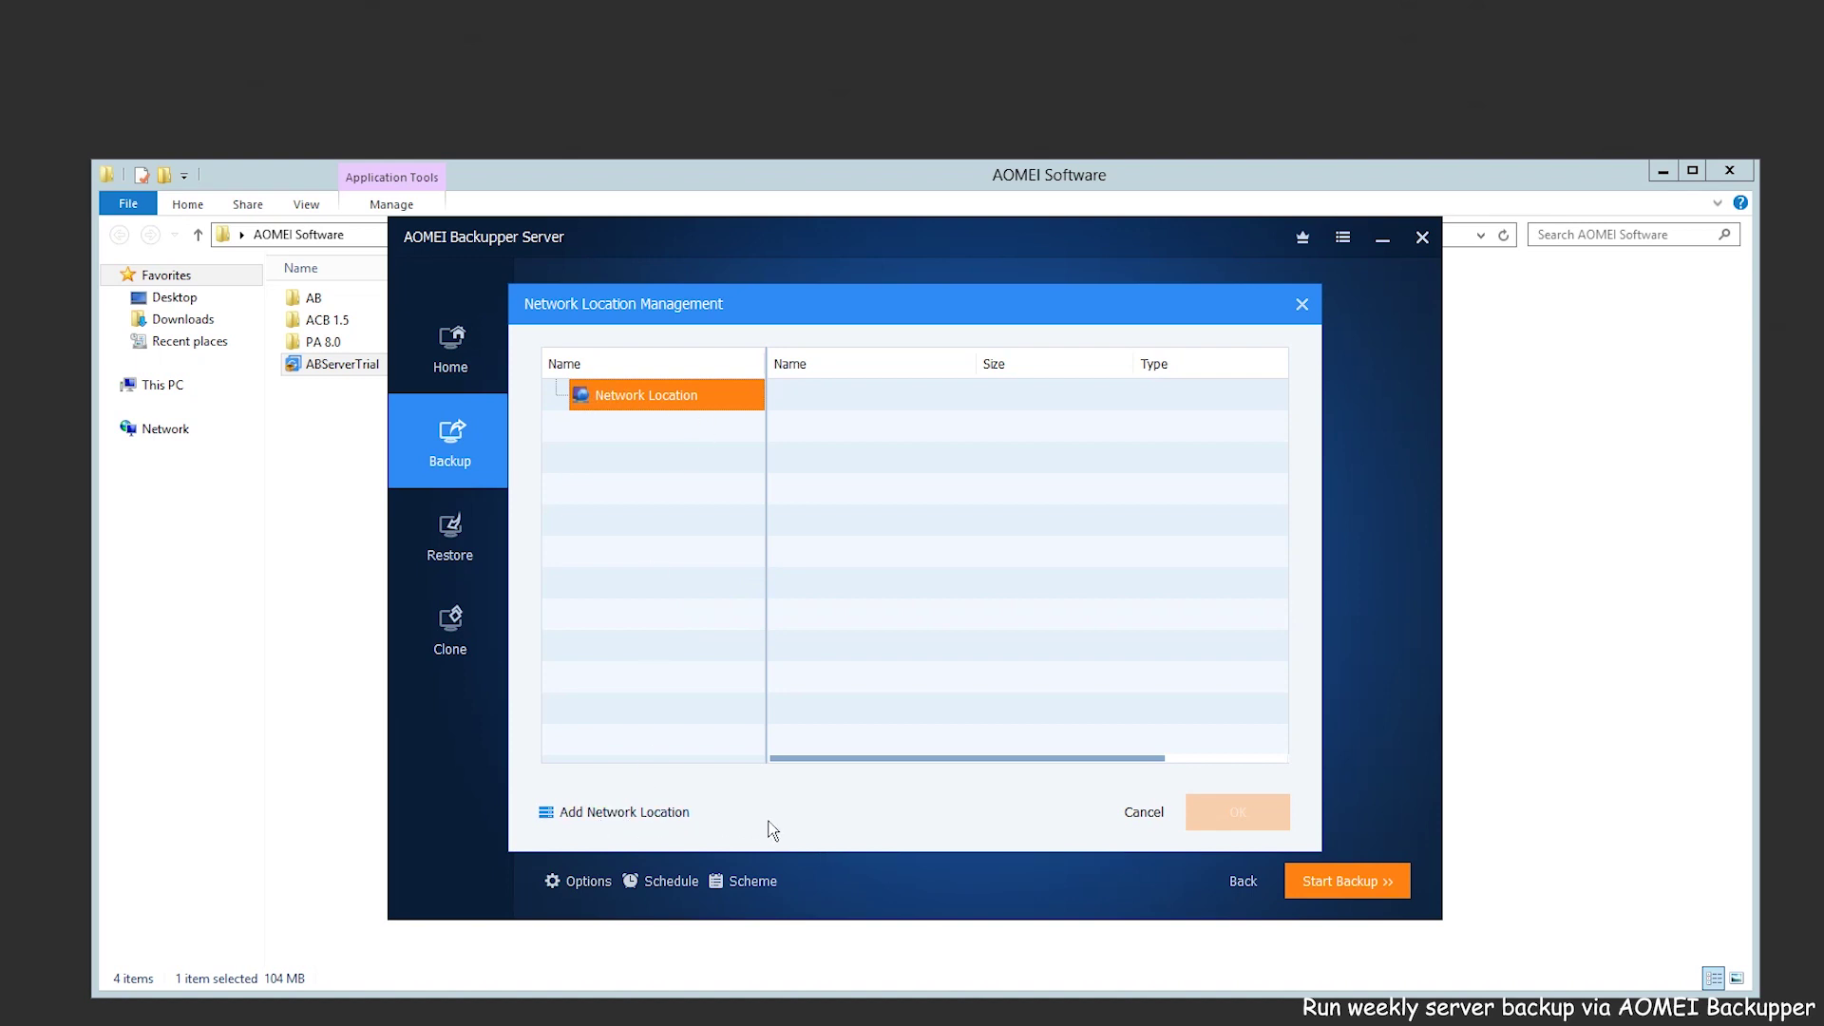
{"action": "left_click", "coordinate": [1137, 815]}
{"action": "left_click", "coordinate": [1024, 689]}
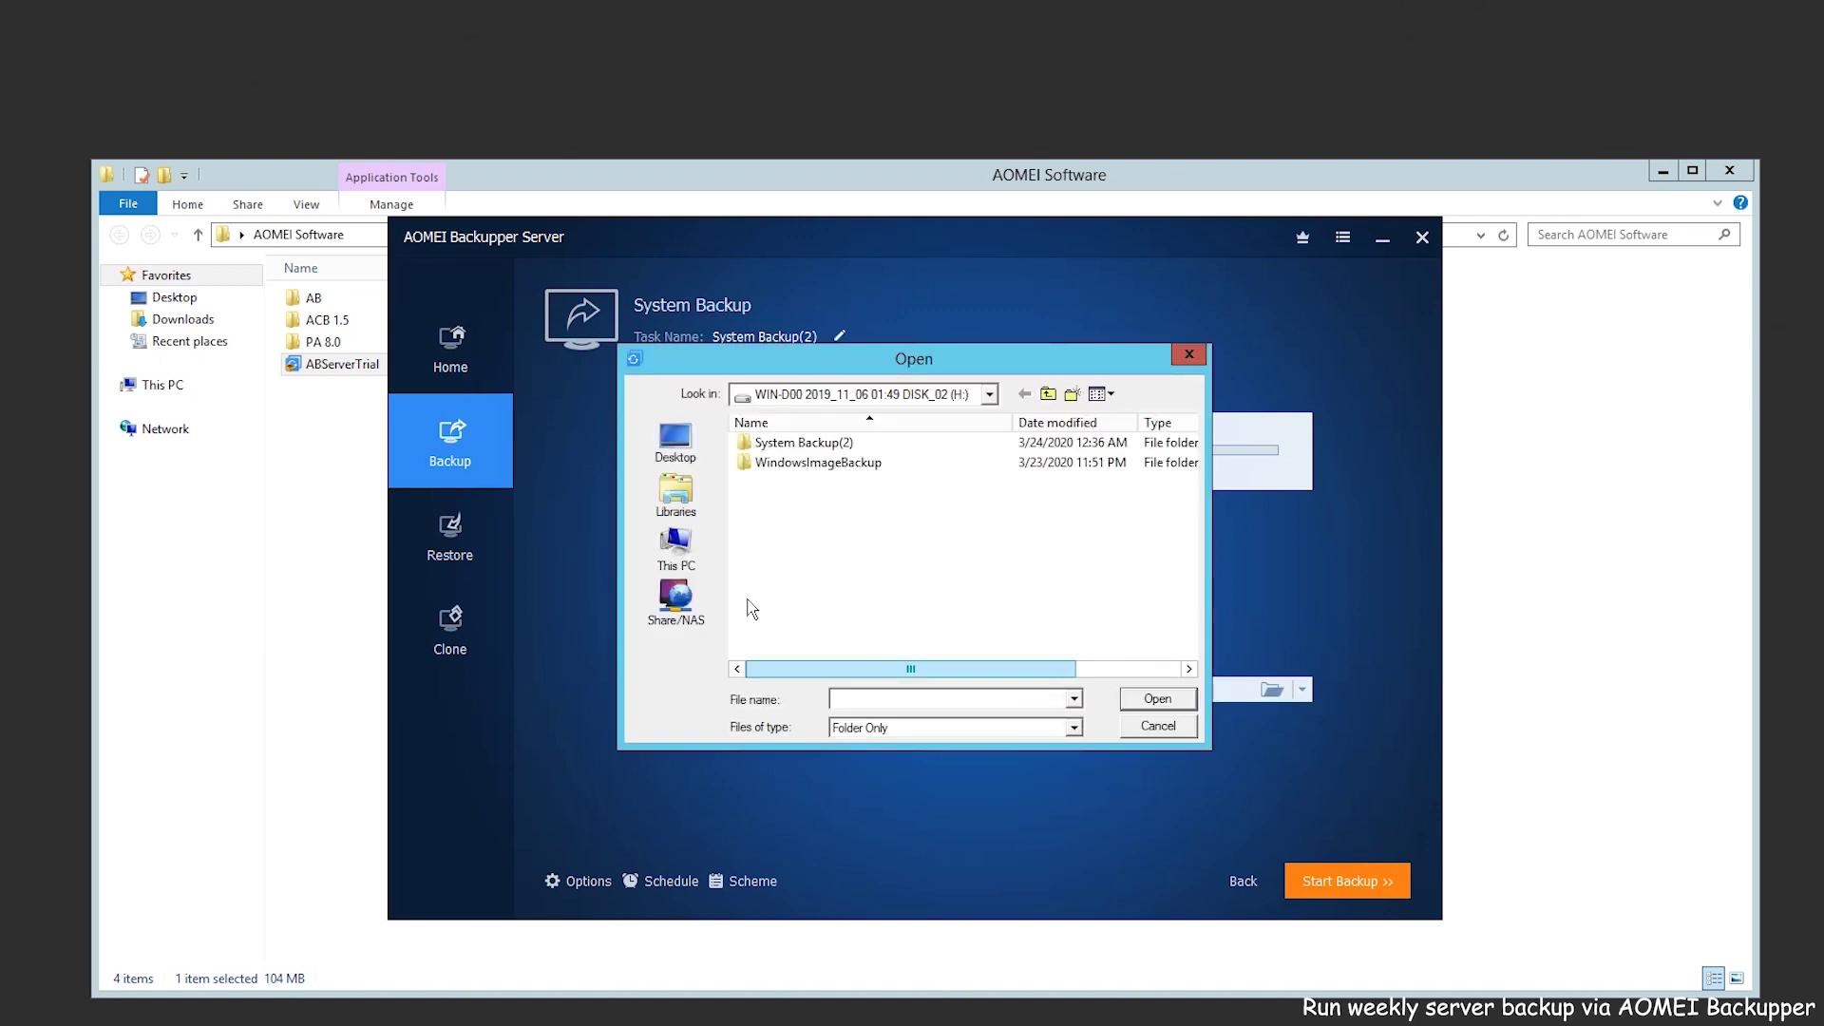
{"action": "left_click", "coordinate": [683, 551]}
{"action": "left_click", "coordinate": [795, 649]}
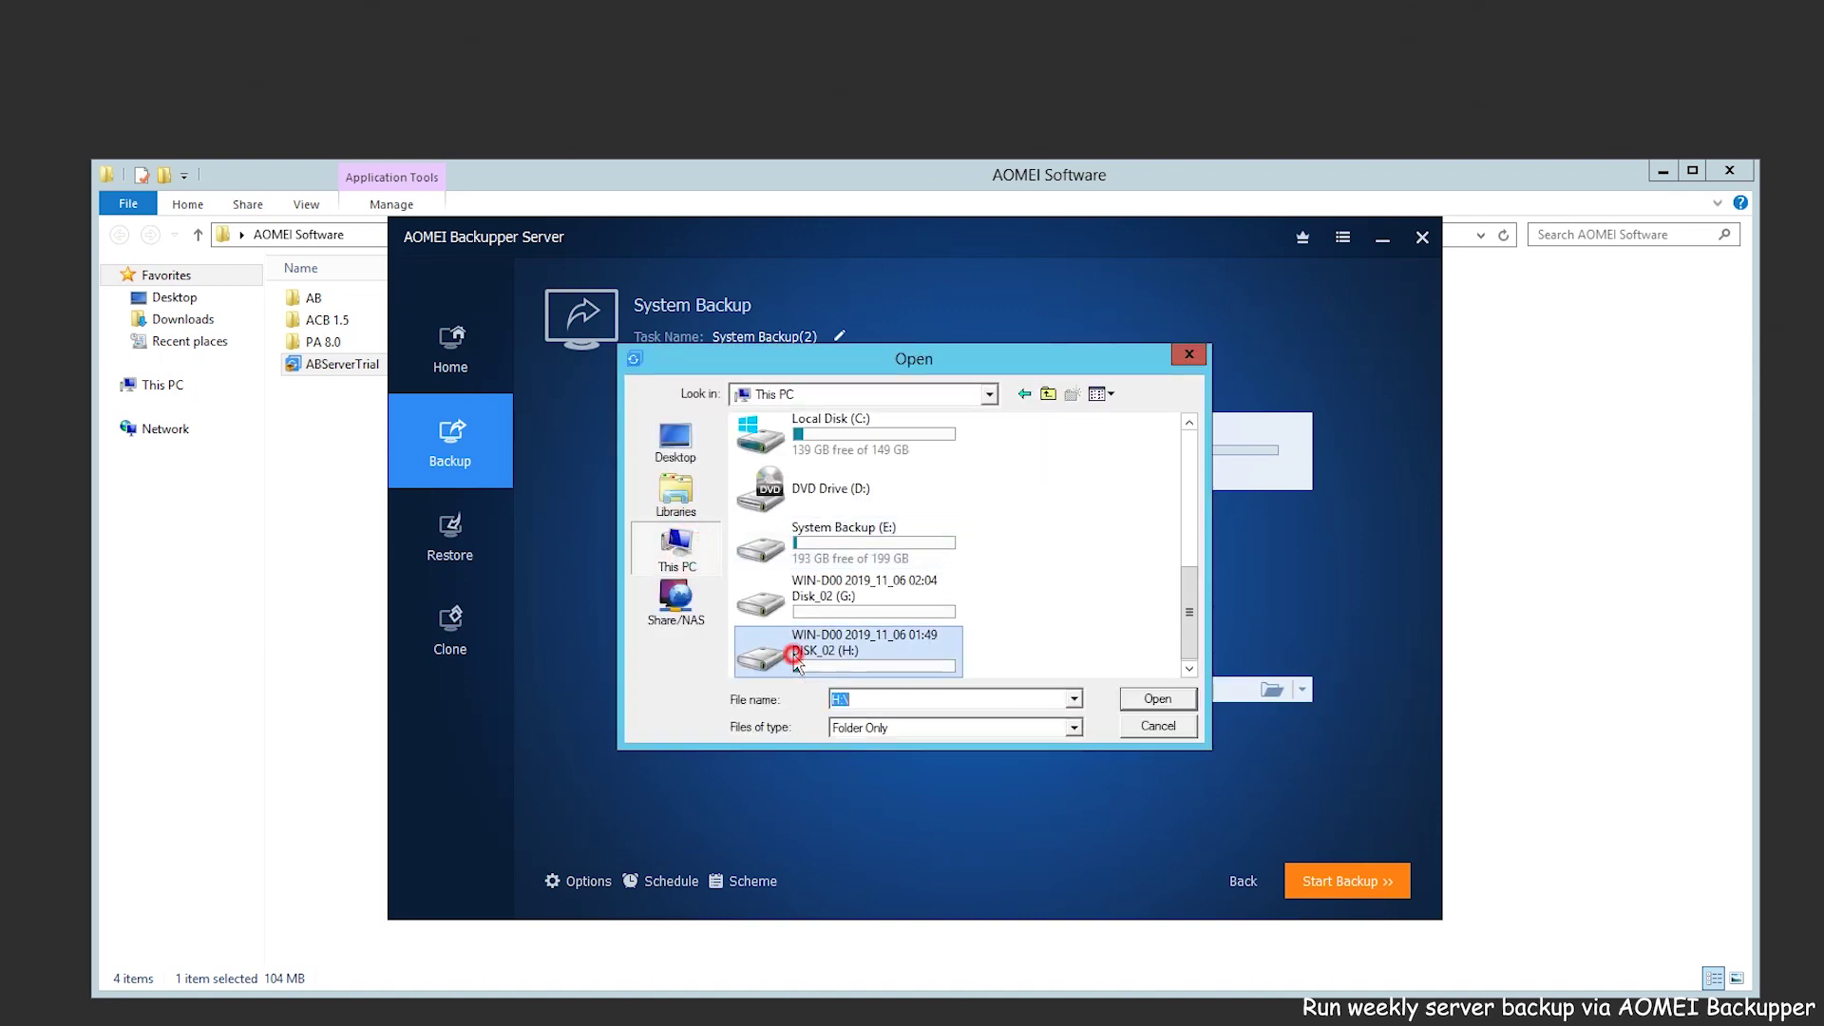
{"action": "left_click", "coordinate": [1148, 700]}
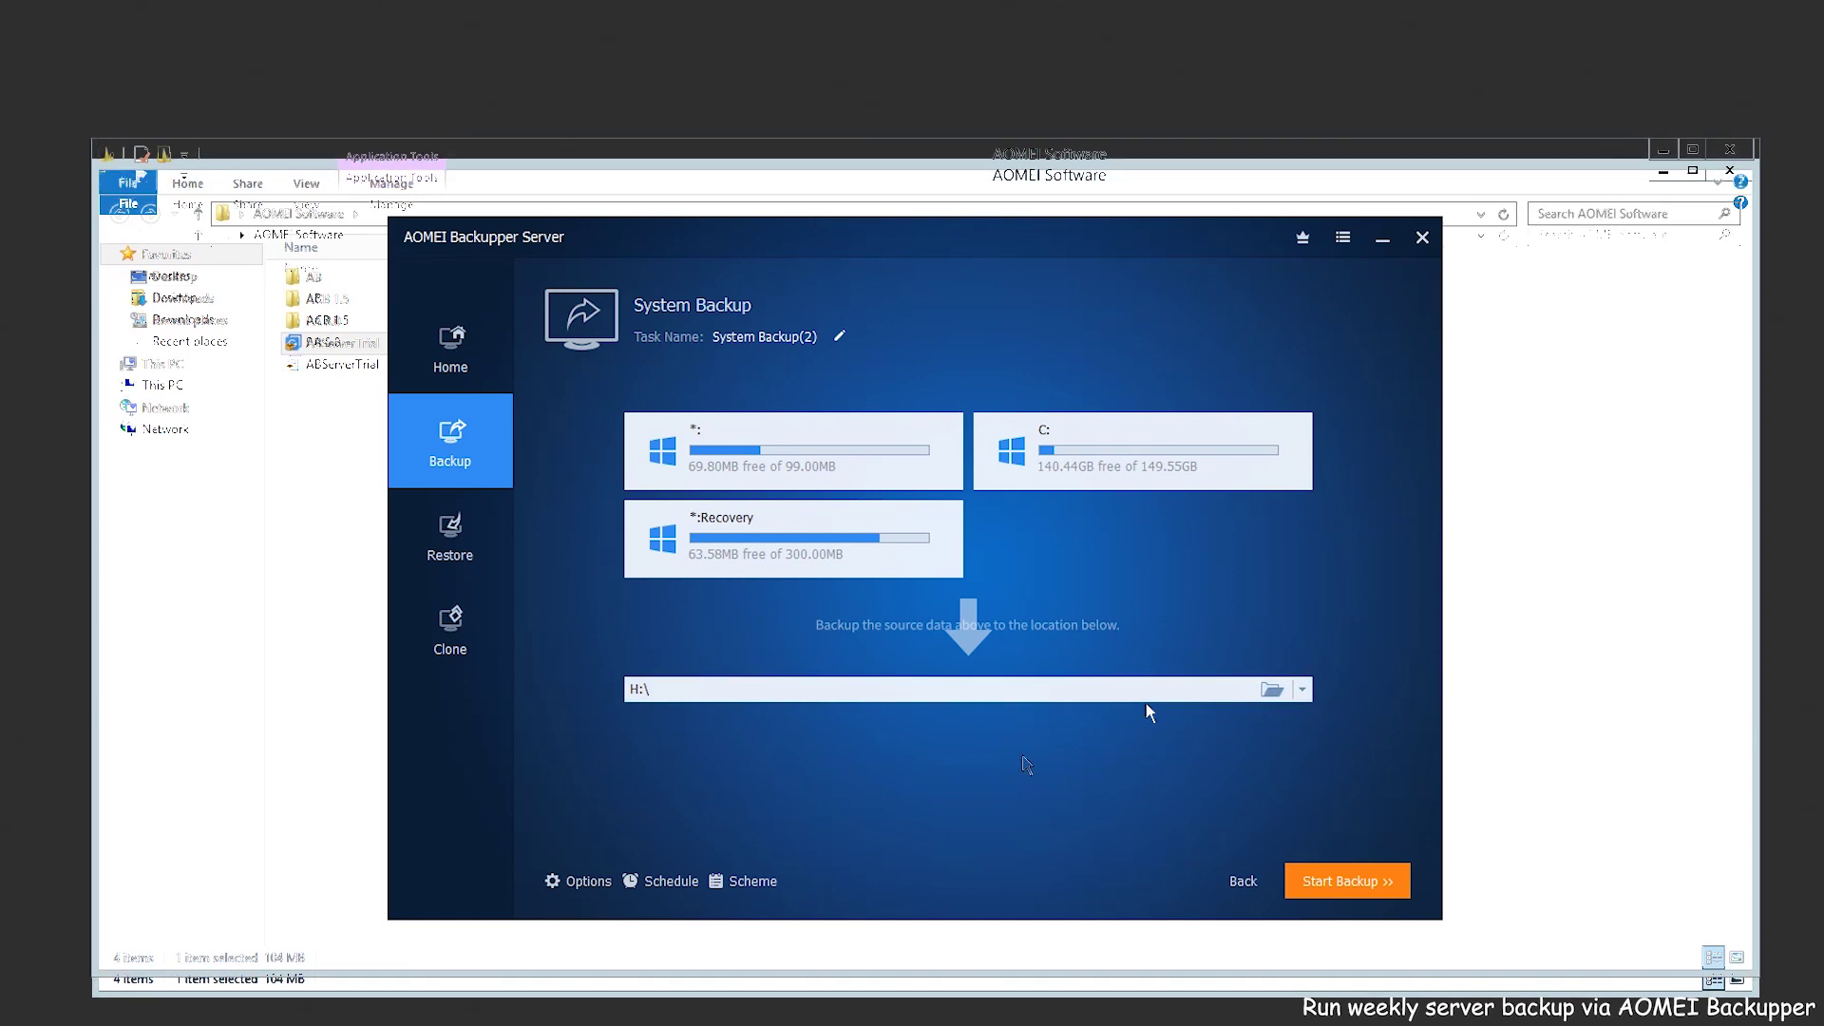
Set the backup schedule to Weekly, Sunday only, at 00:45
{"action": "left_click", "coordinate": [667, 884]}
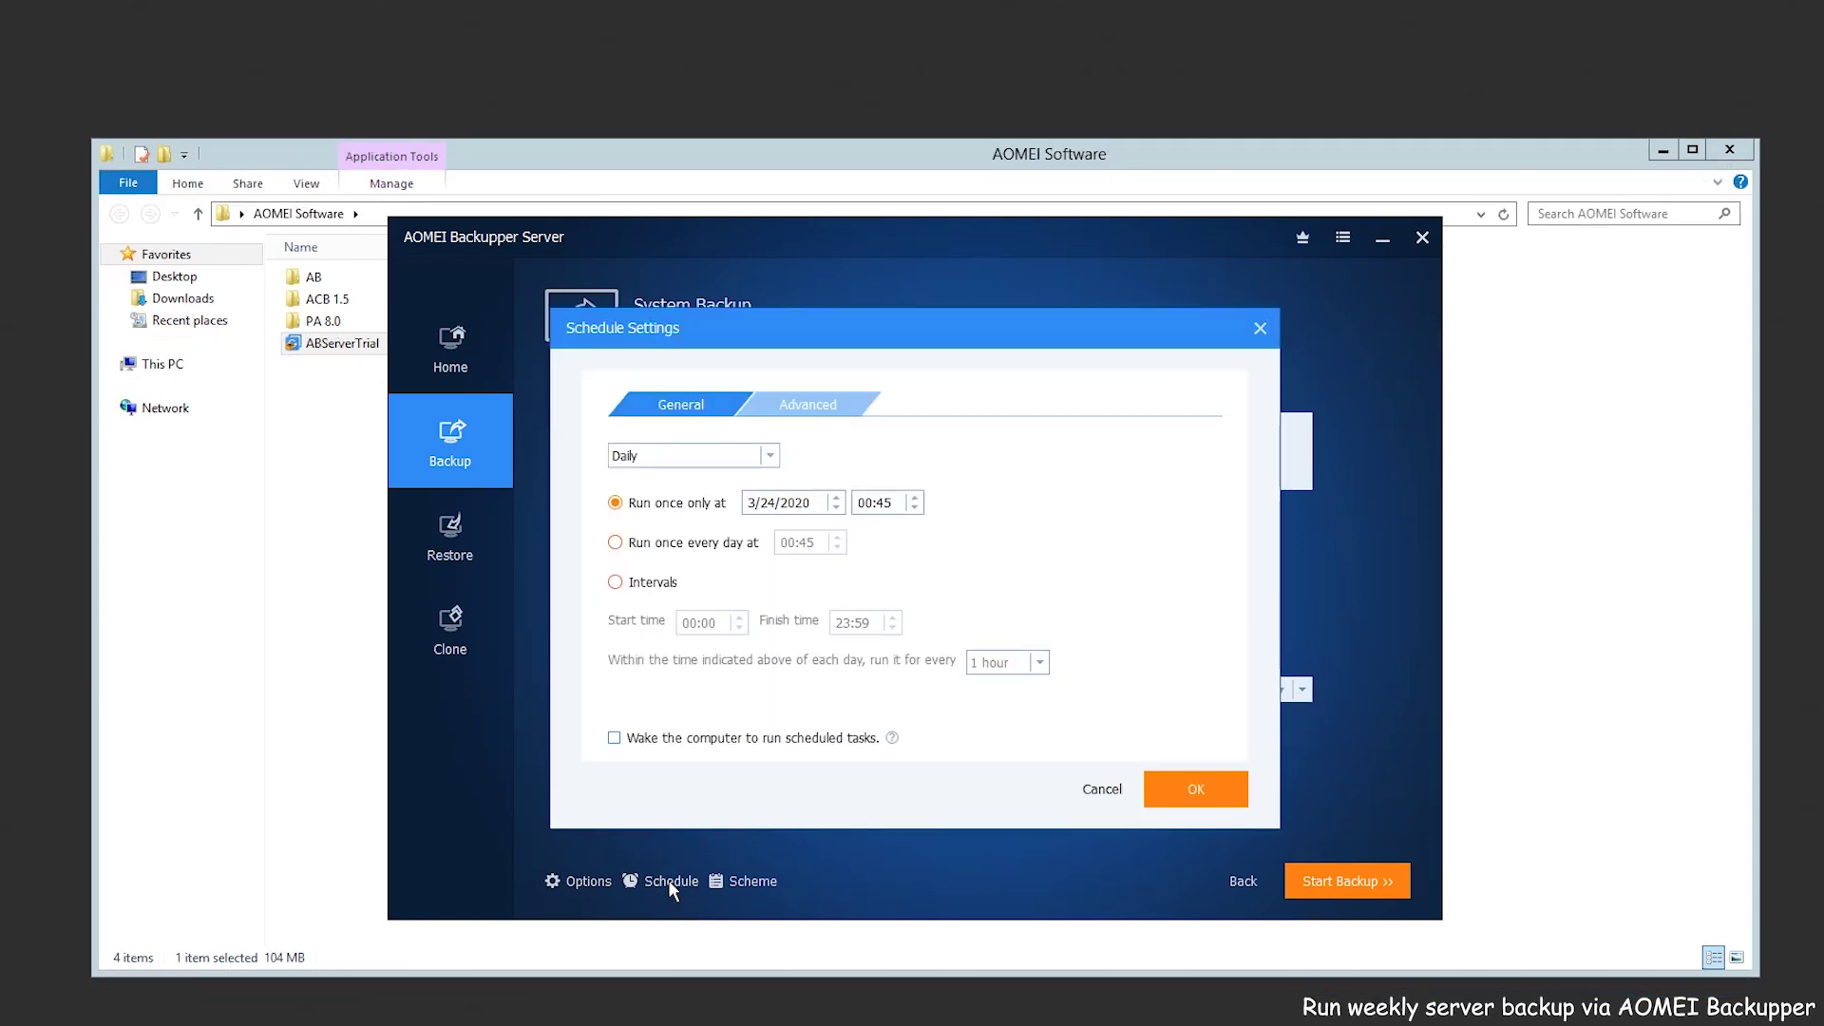
{"action": "left_click", "coordinate": [734, 459]}
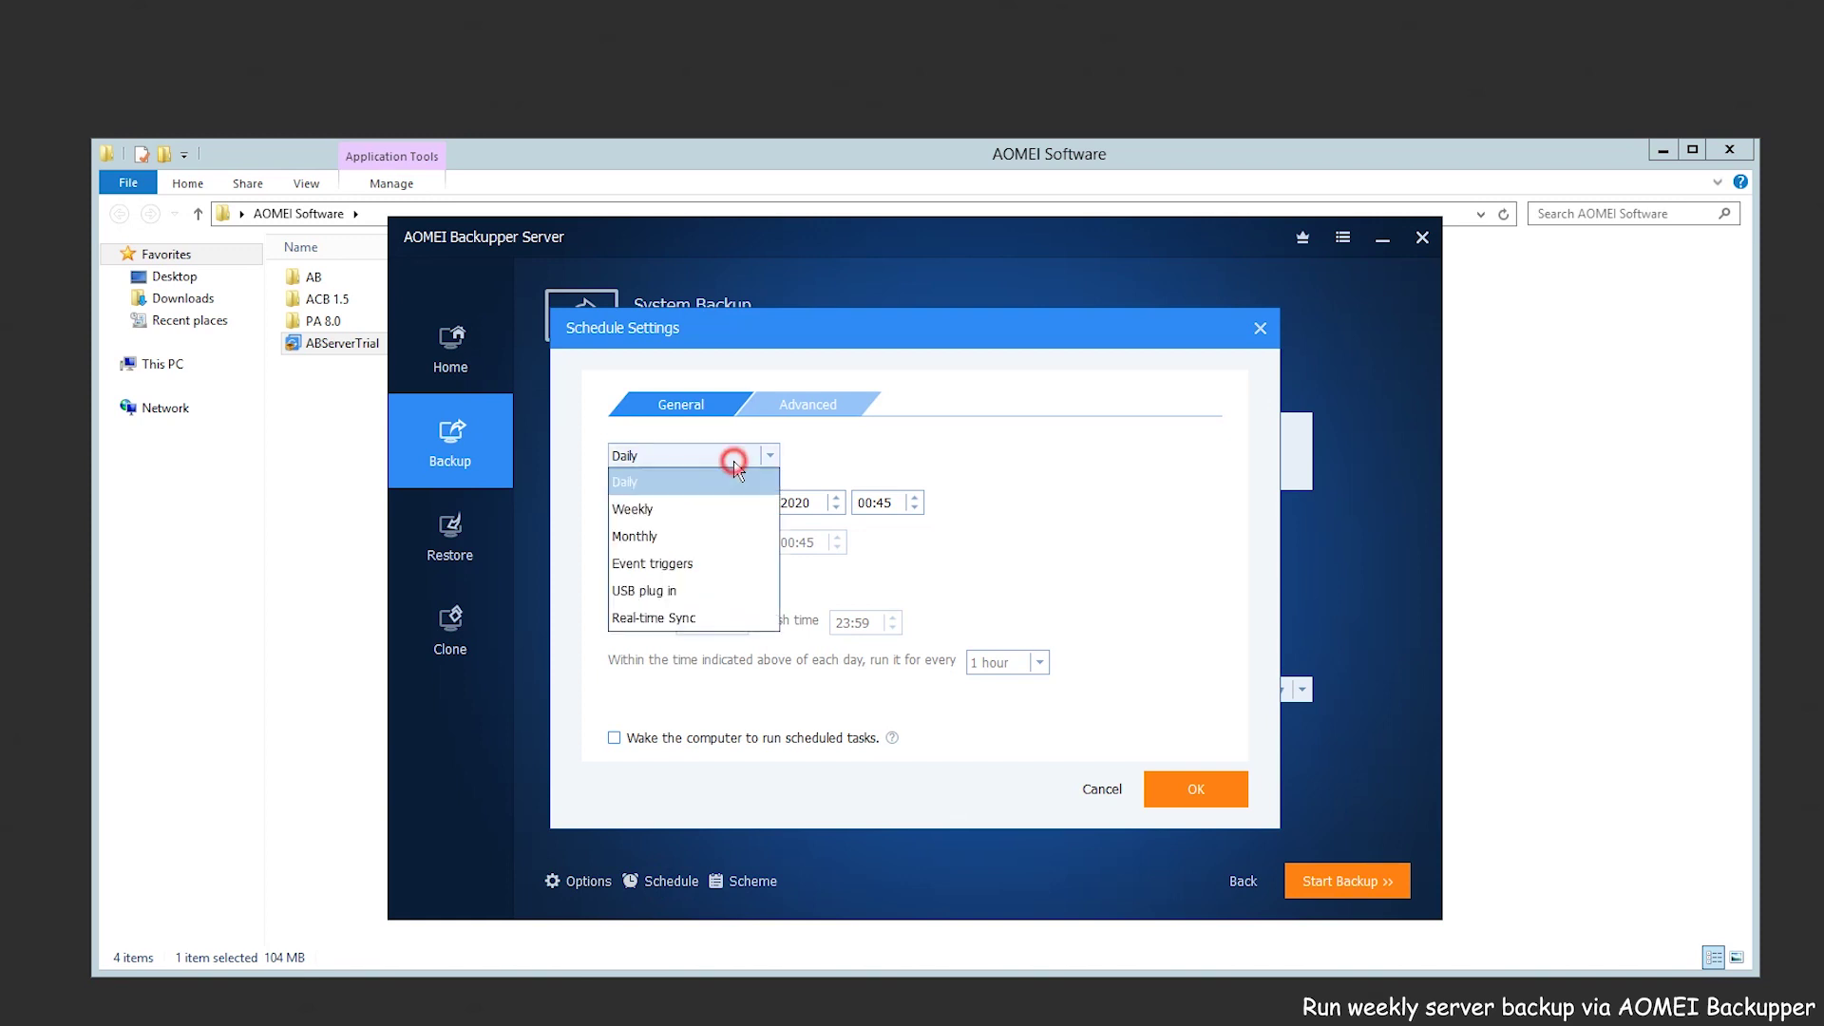
{"action": "left_click", "coordinate": [668, 517]}
{"action": "left_click", "coordinate": [759, 510]}
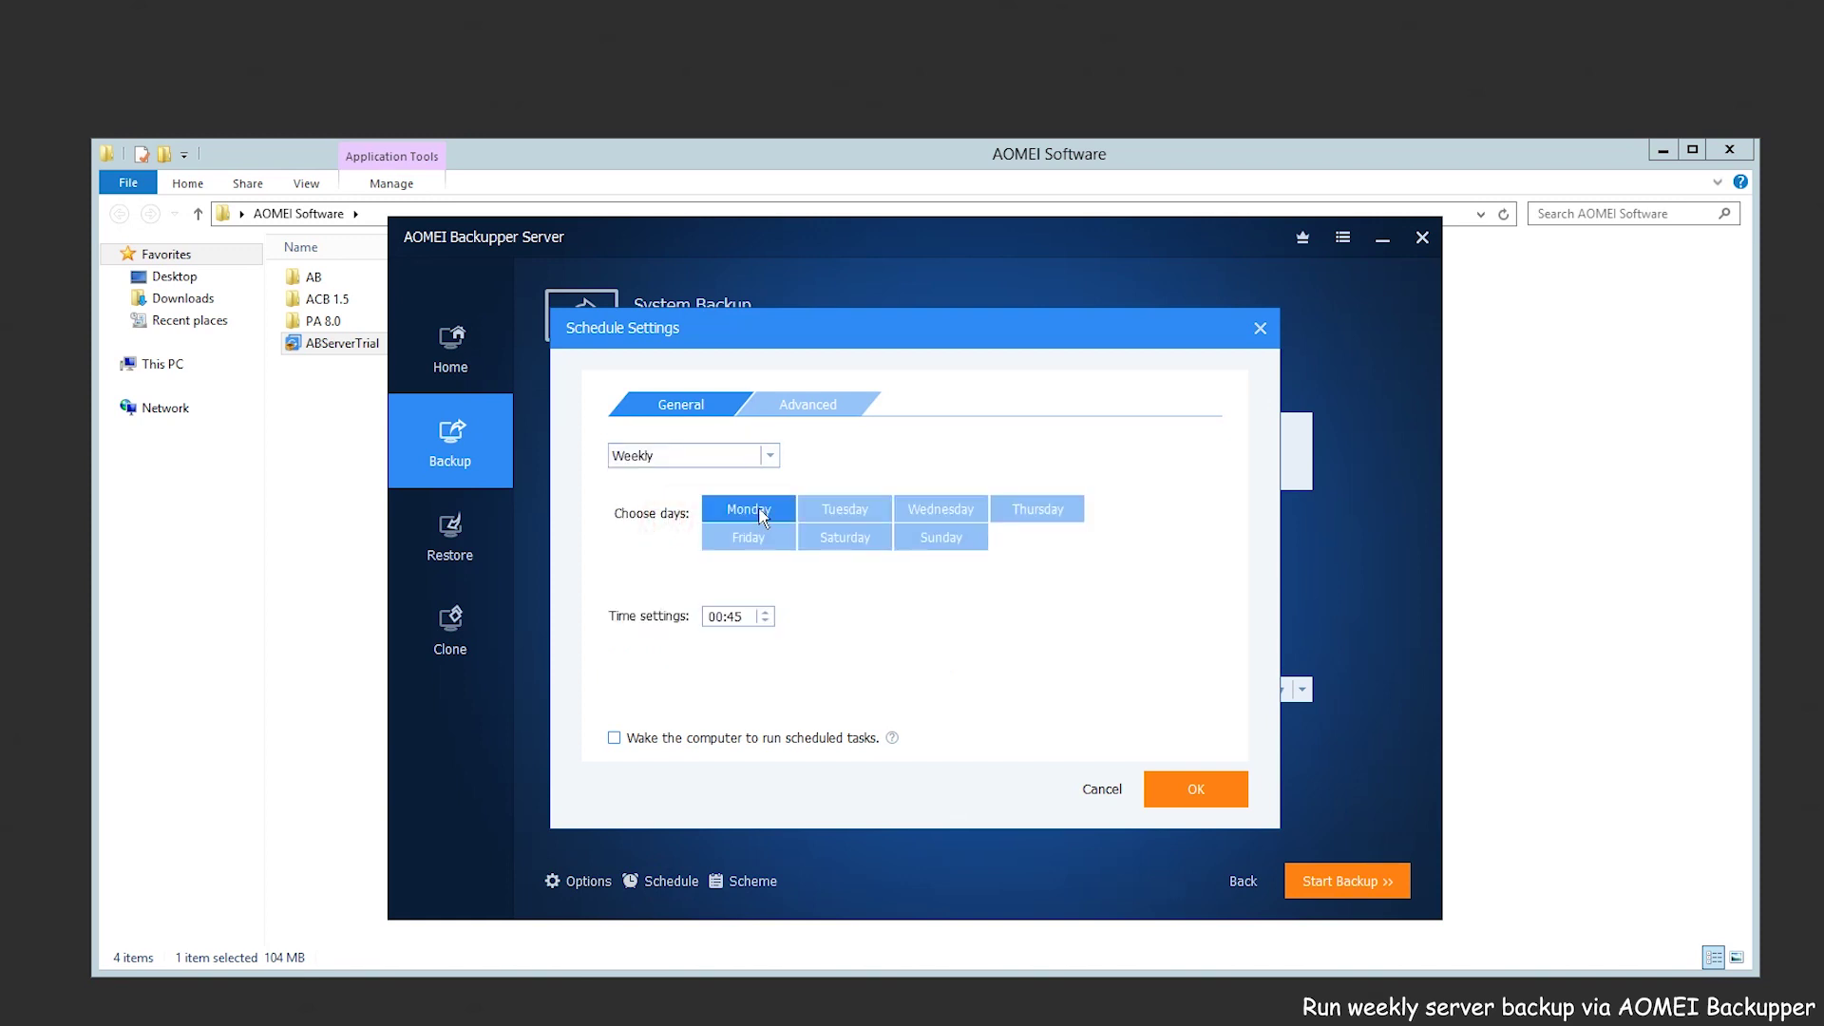
{"action": "left_click", "coordinate": [942, 537]}
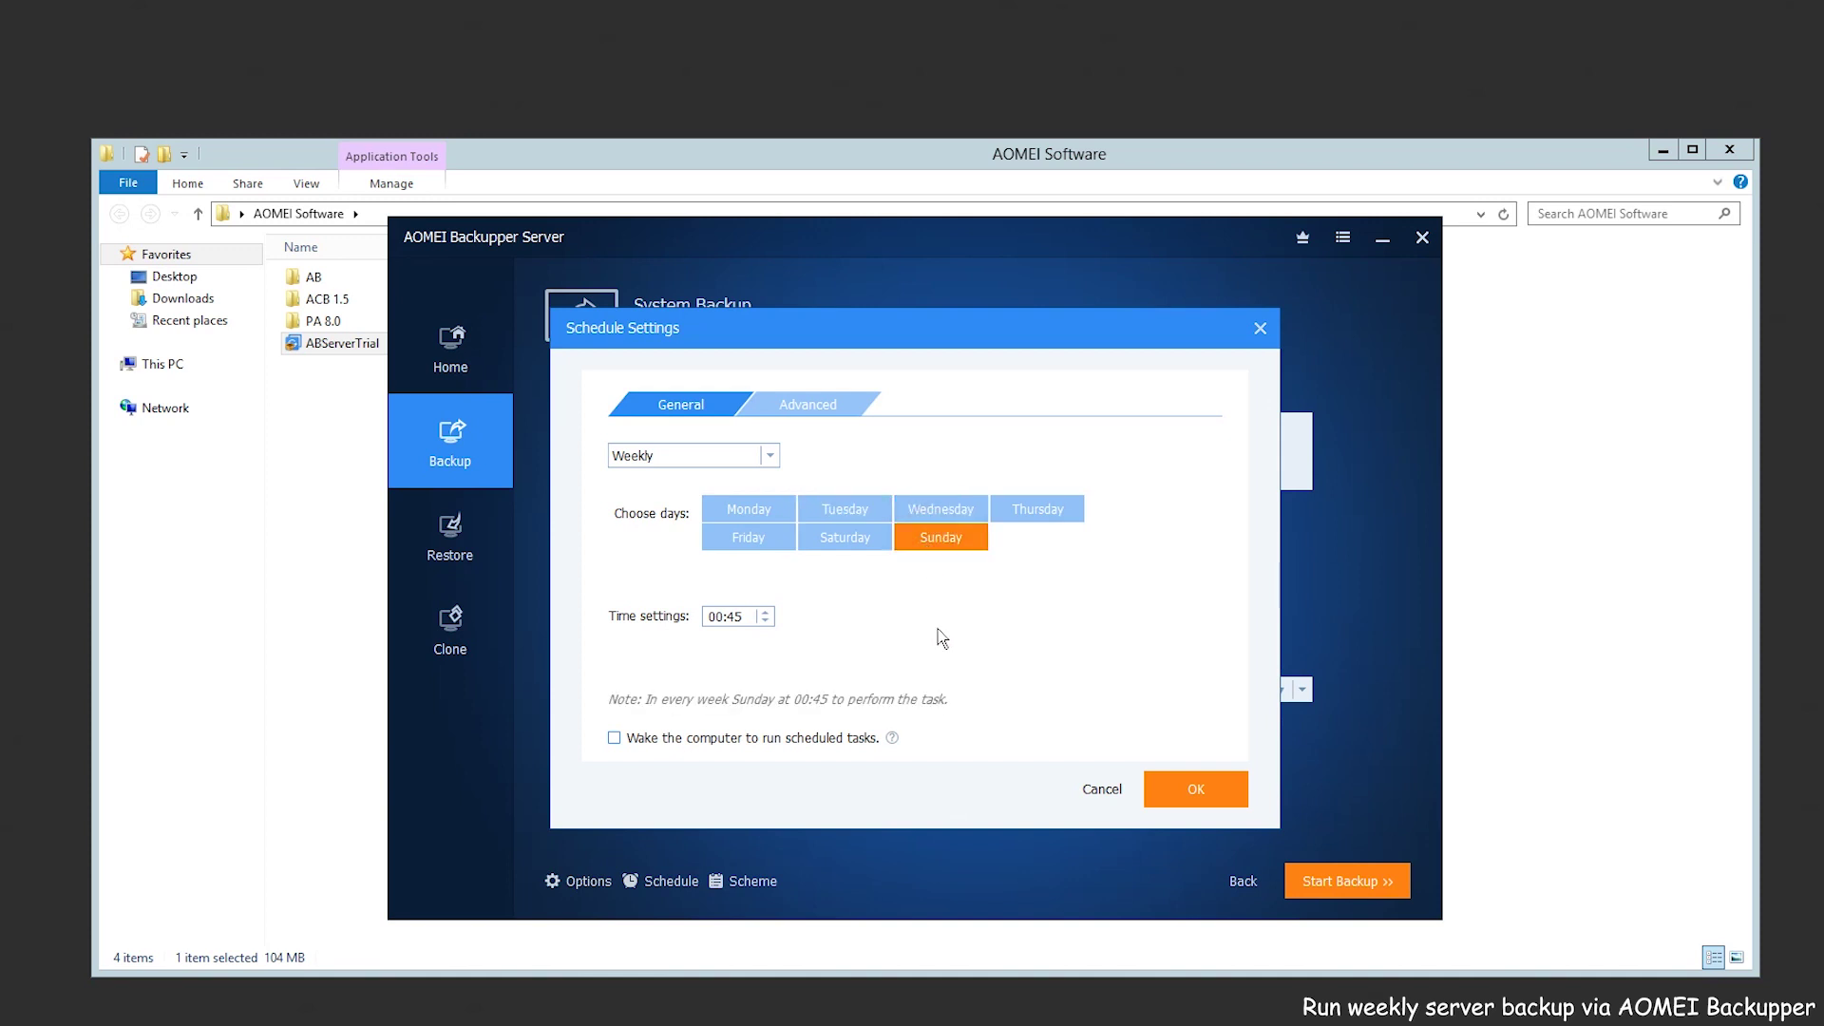
{"action": "left_click", "coordinate": [1195, 791]}
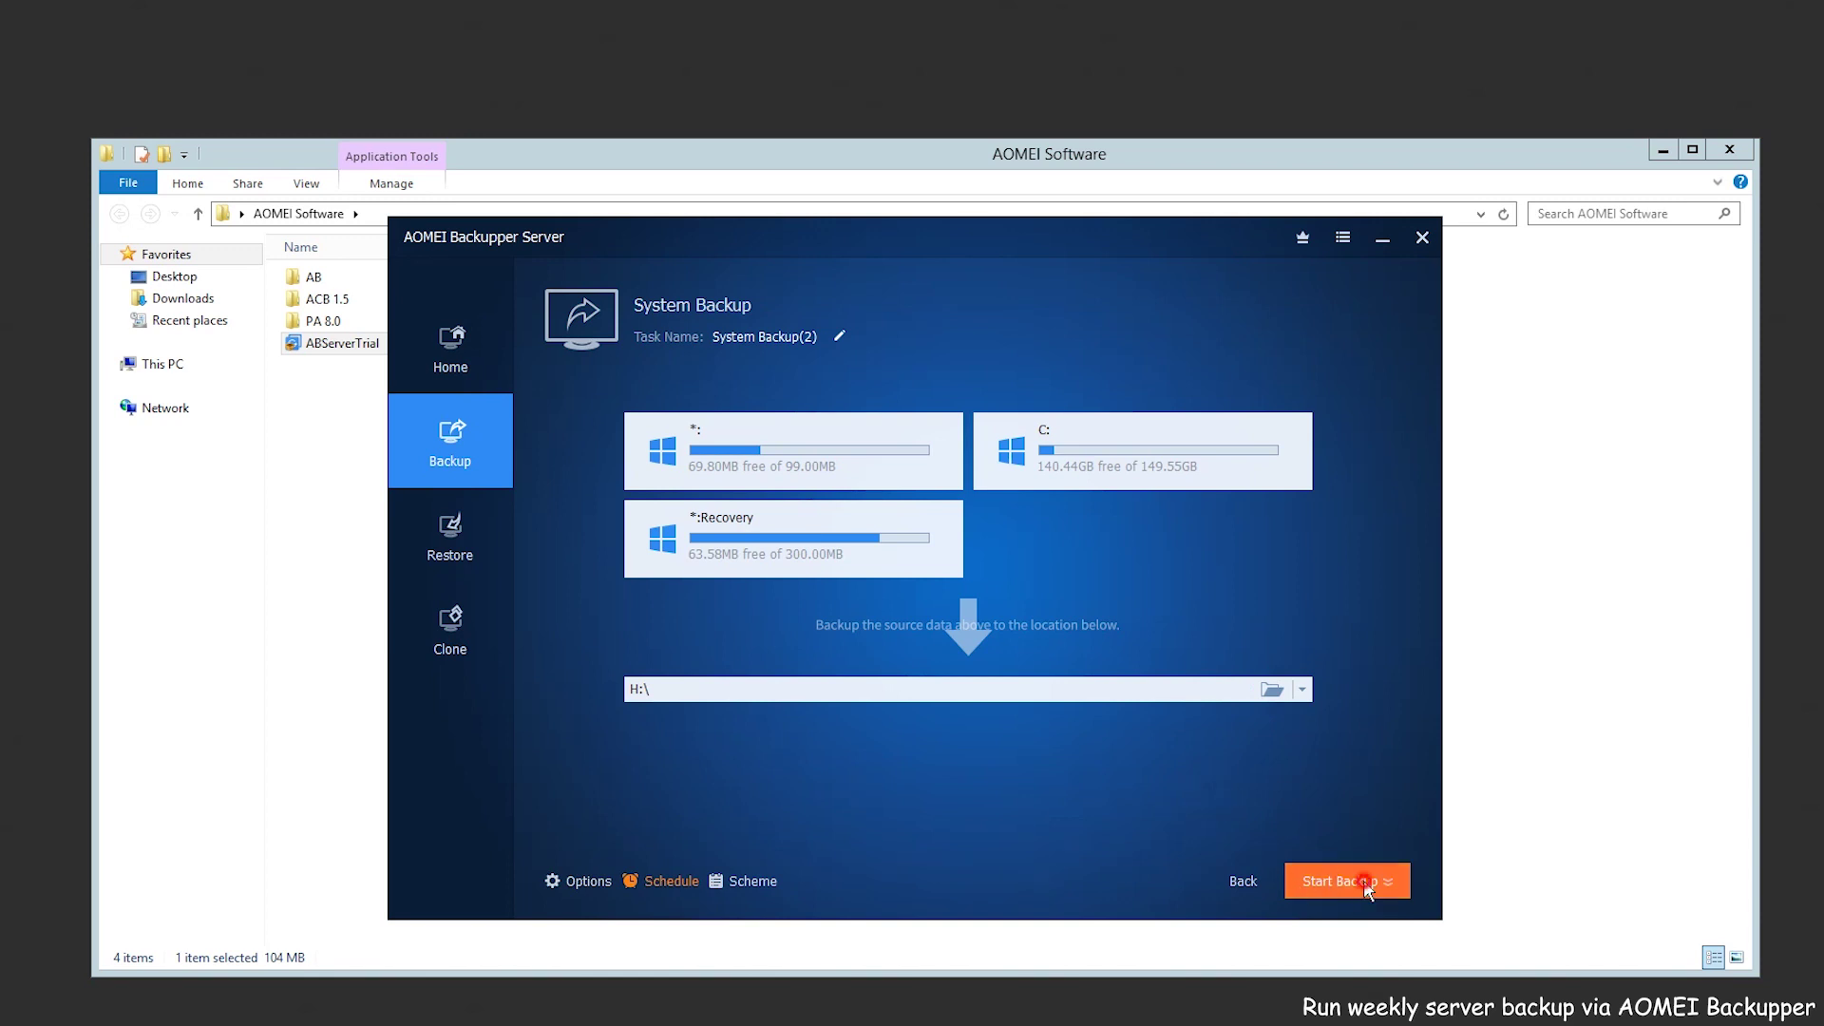
Open the Start Backup dropdown to see its two start options
{"action": "left_click", "coordinate": [1365, 884]}
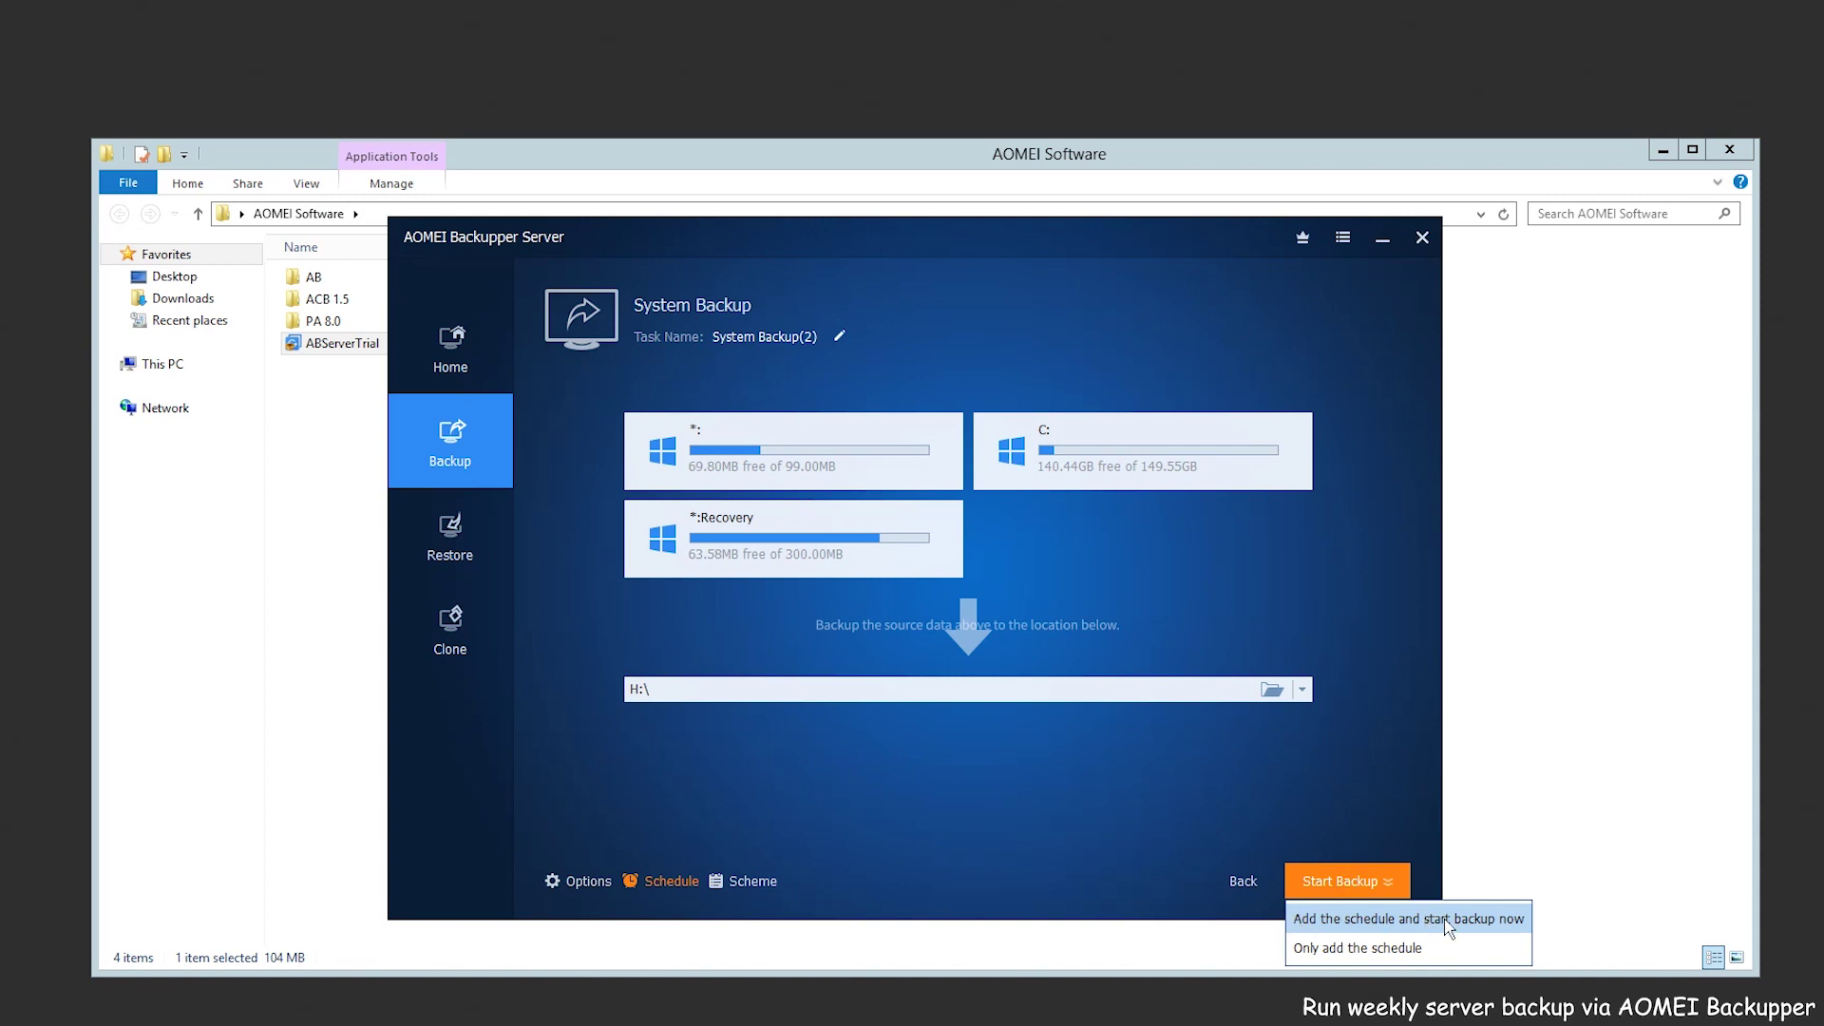